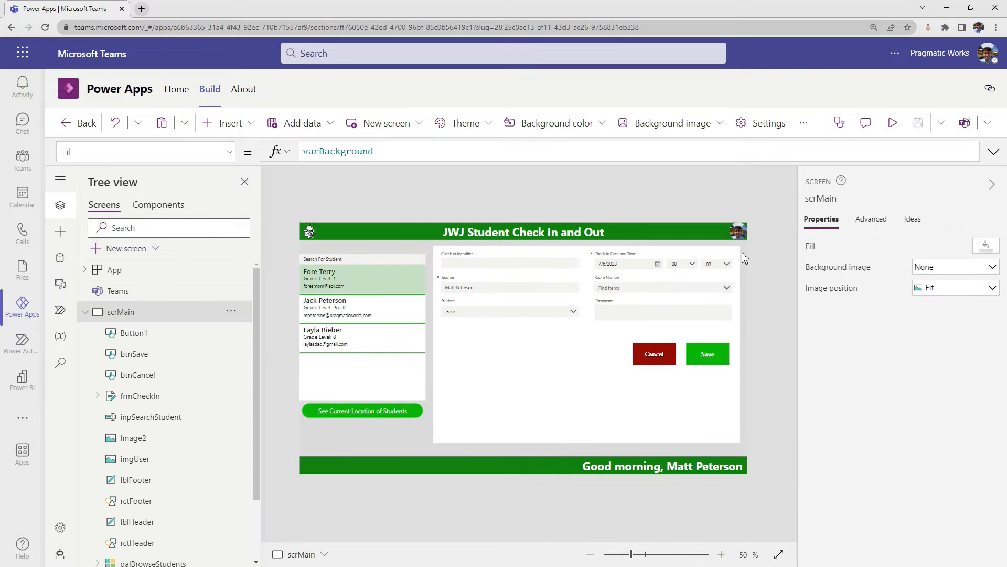
- Preview the JWJ Student Check In and Out app, and leave the app editor for the list of apps
{"action": "left_click", "coordinate": [893, 123]}
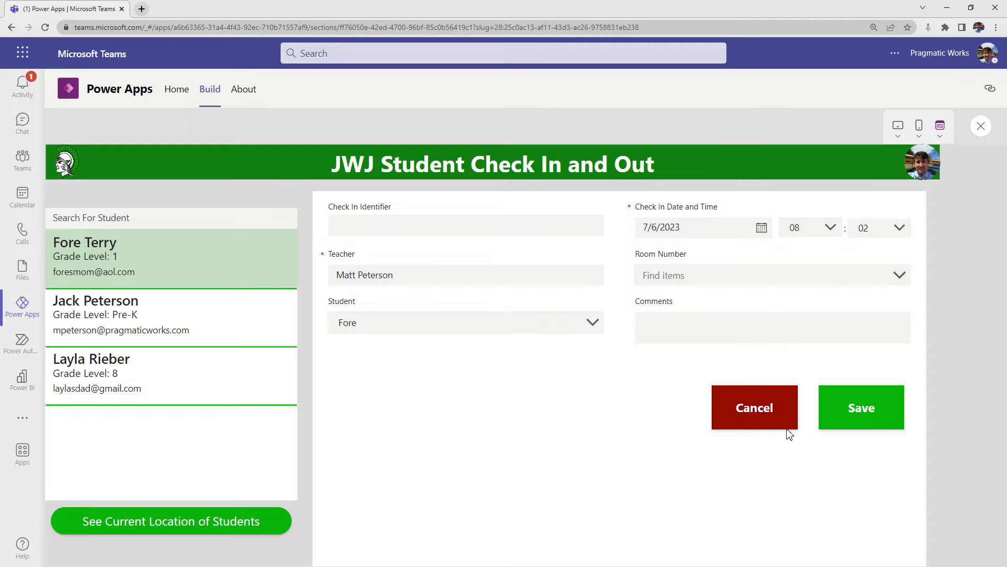
{"action": "left_click", "coordinate": [981, 126]}
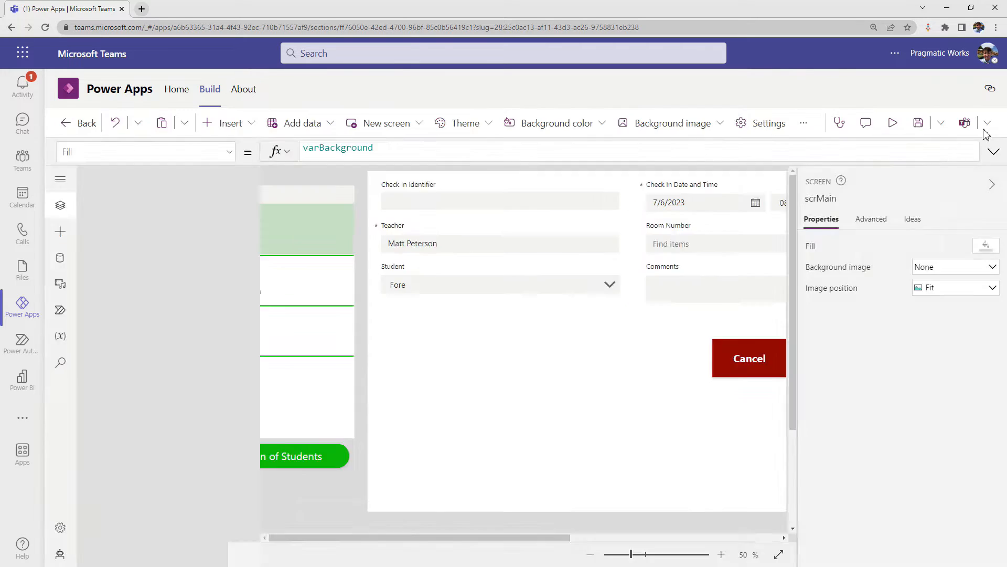
{"action": "left_click", "coordinate": [659, 389]}
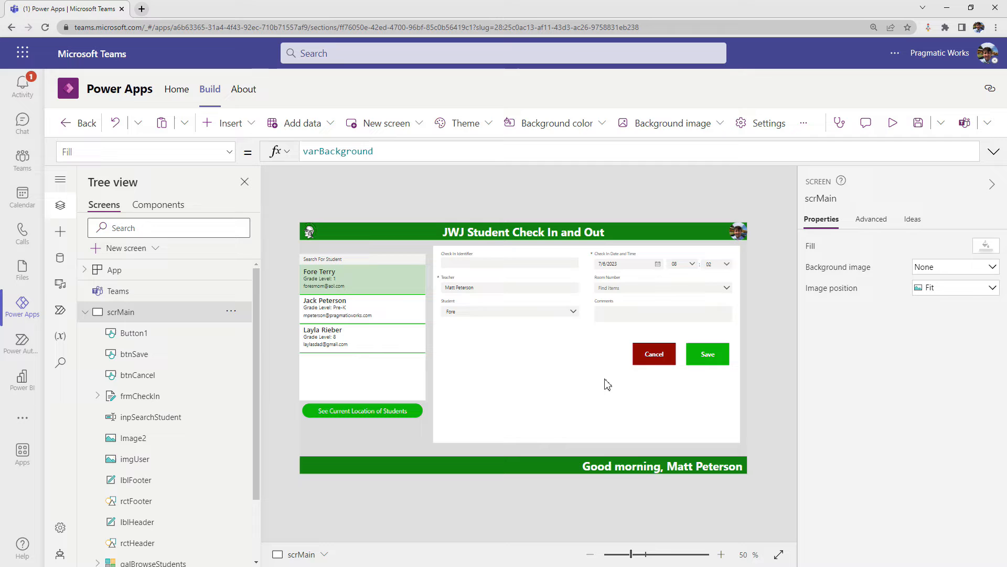
{"action": "left_click", "coordinate": [81, 126]}
{"action": "left_click", "coordinate": [642, 375]}
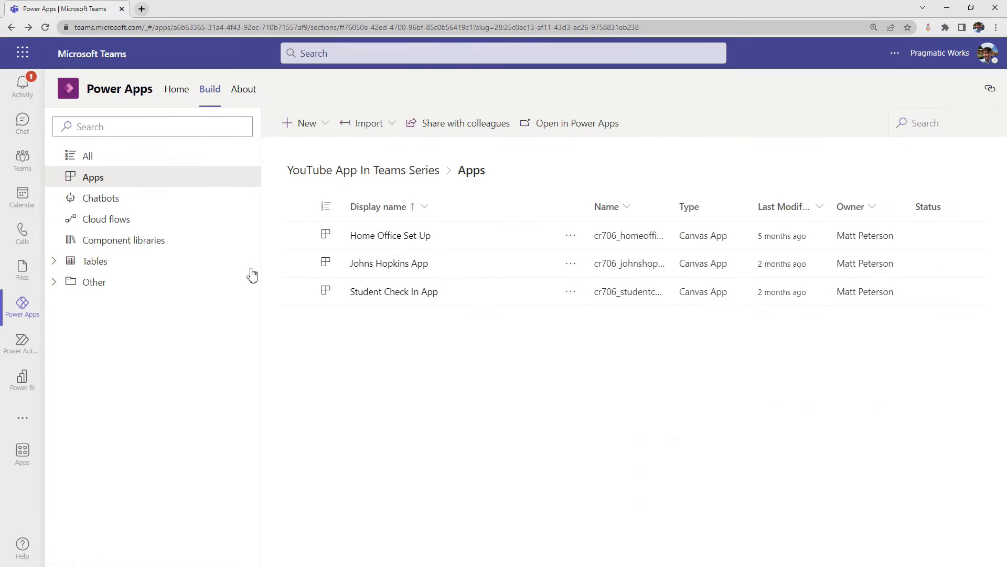
- Review the columns of the Student Check In And Out table
{"action": "left_click", "coordinate": [98, 269]}
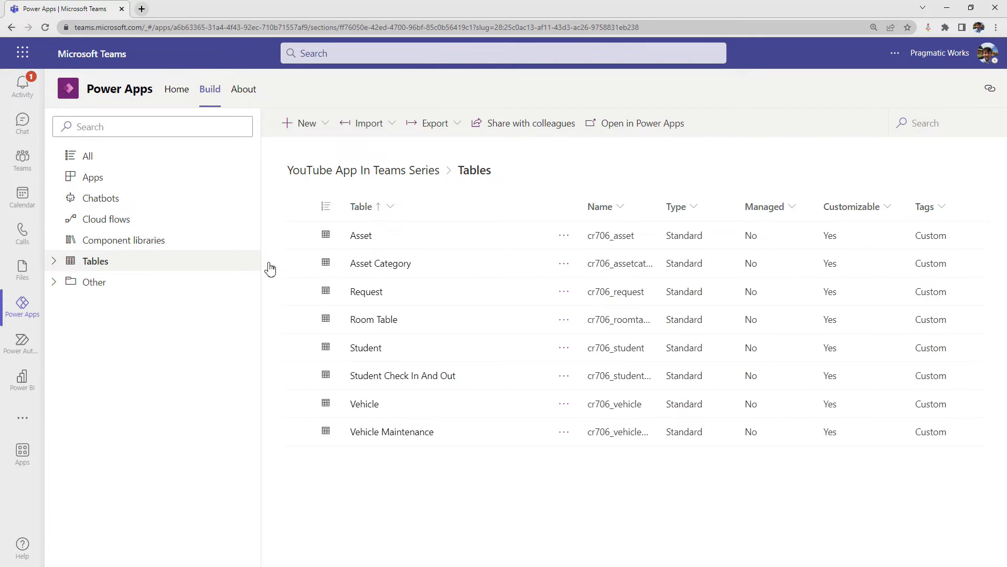
{"action": "left_click", "coordinate": [389, 378]}
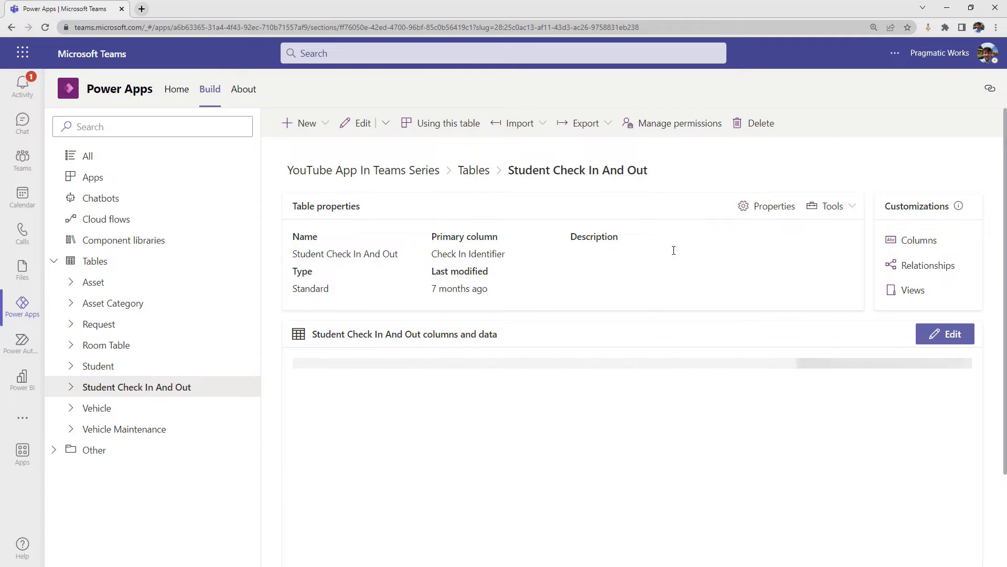
{"action": "left_click", "coordinate": [908, 244]}
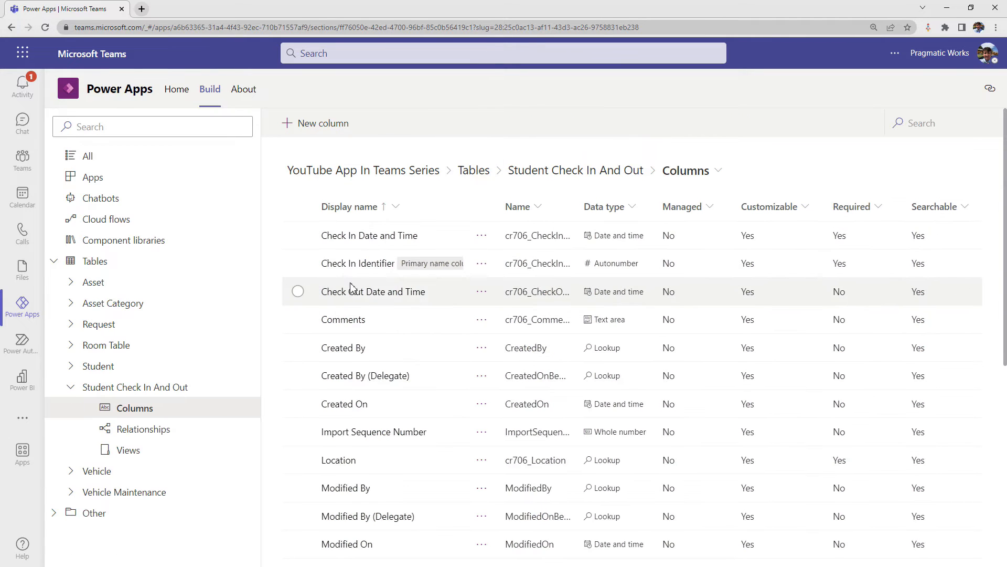
{"action": "scroll", "coordinate": [327, 299], "scroll_direction": "down", "scroll_amount": 3}
{"action": "scroll", "coordinate": [355, 351], "scroll_direction": "down", "scroll_amount": 2}
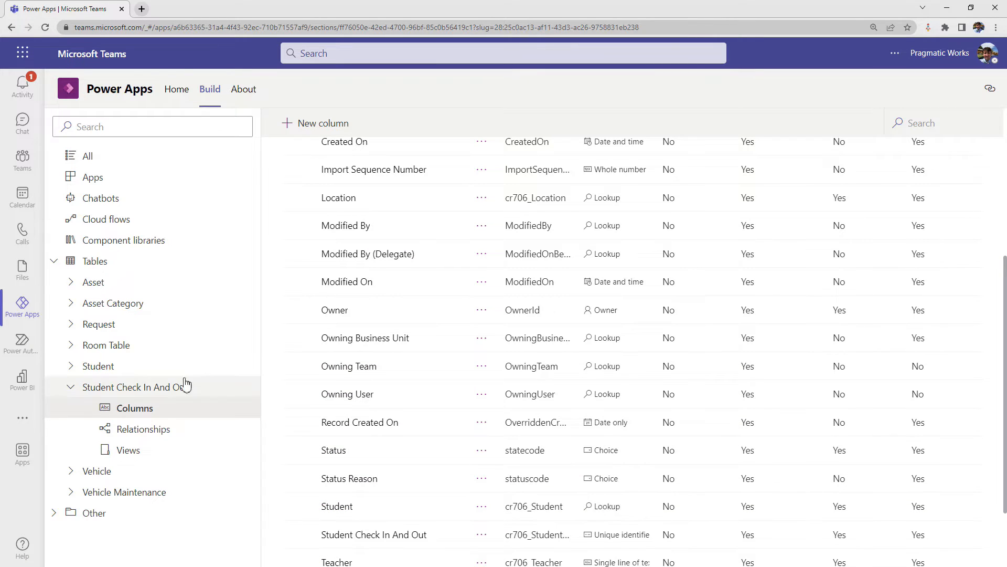
- Review the columns of the Student table and dismiss the message notification
{"action": "left_click", "coordinate": [102, 370]}
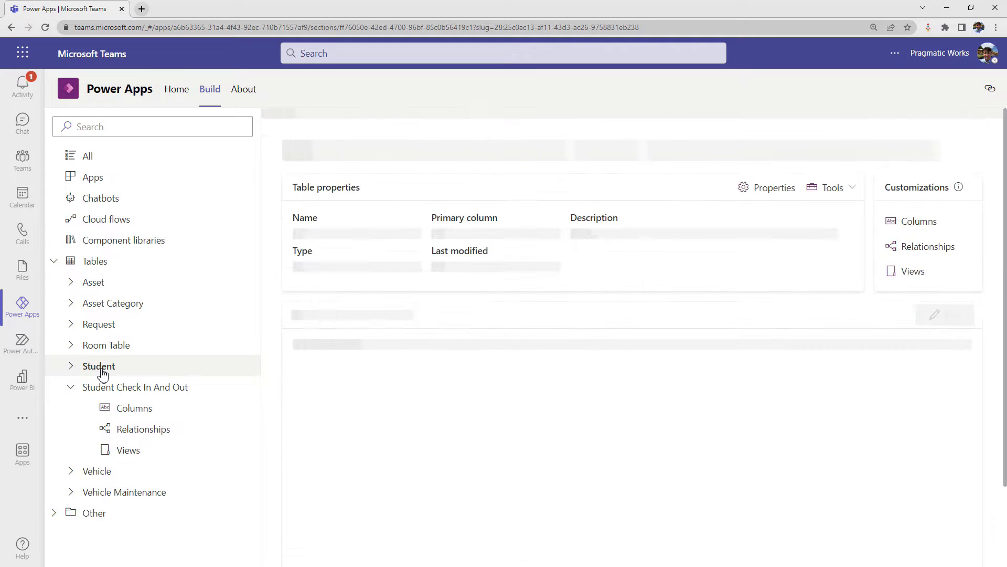
{"action": "left_click", "coordinate": [922, 240]}
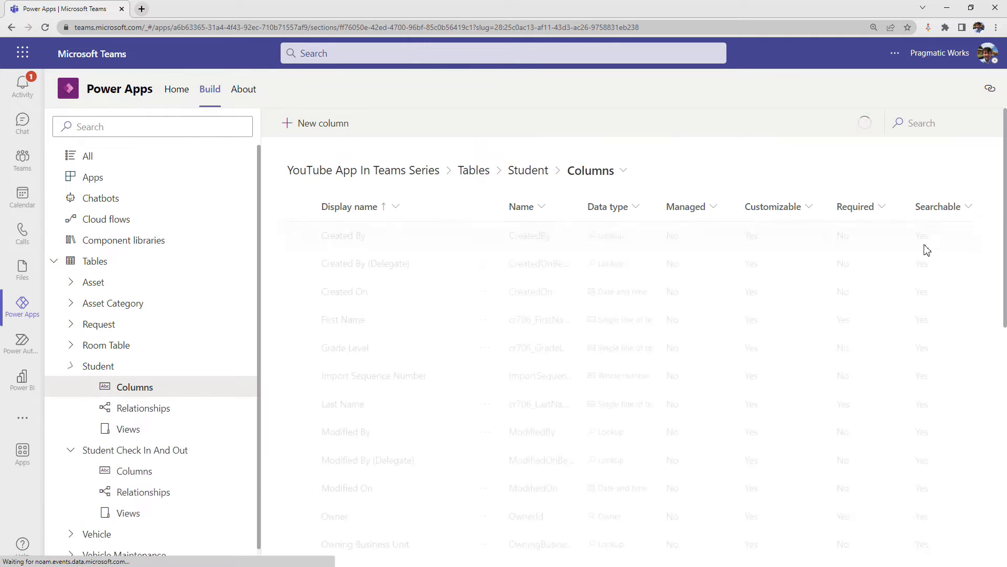
{"action": "scroll", "coordinate": [366, 349], "scroll_direction": "down", "scroll_amount": 4}
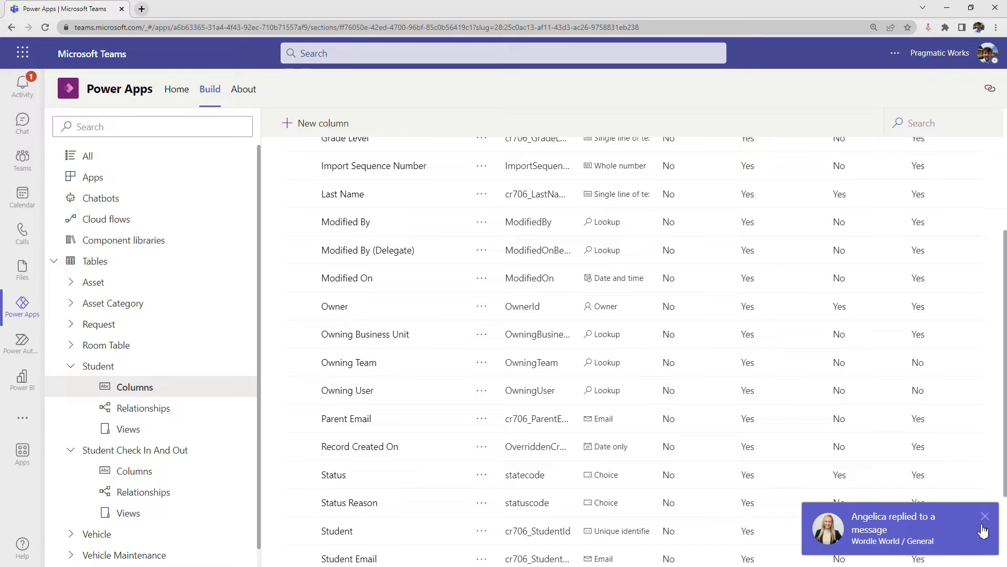
{"action": "left_click", "coordinate": [984, 518]}
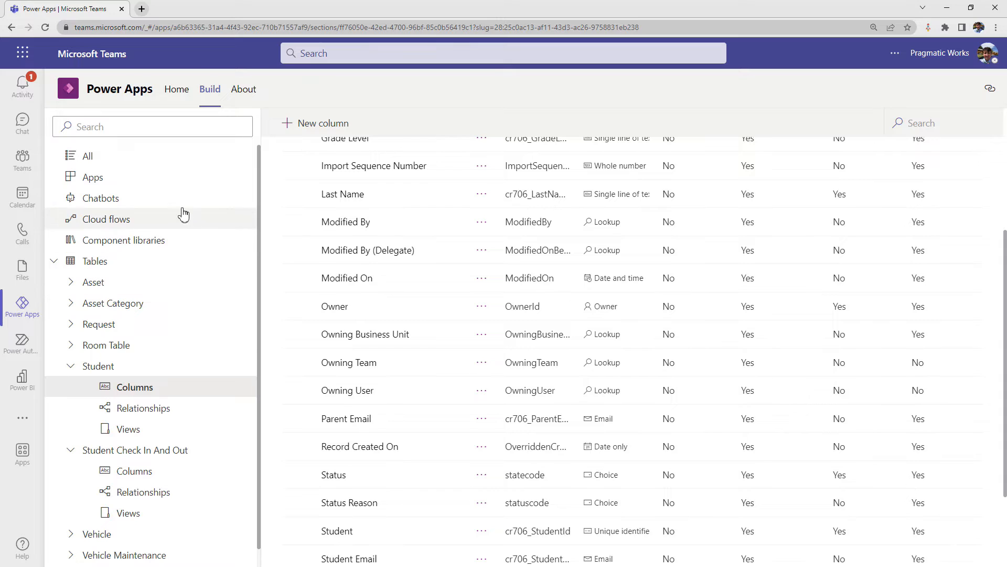
- Start a new automated cloud flow and name it Parent Check In Notification
{"action": "left_click", "coordinate": [97, 225]}
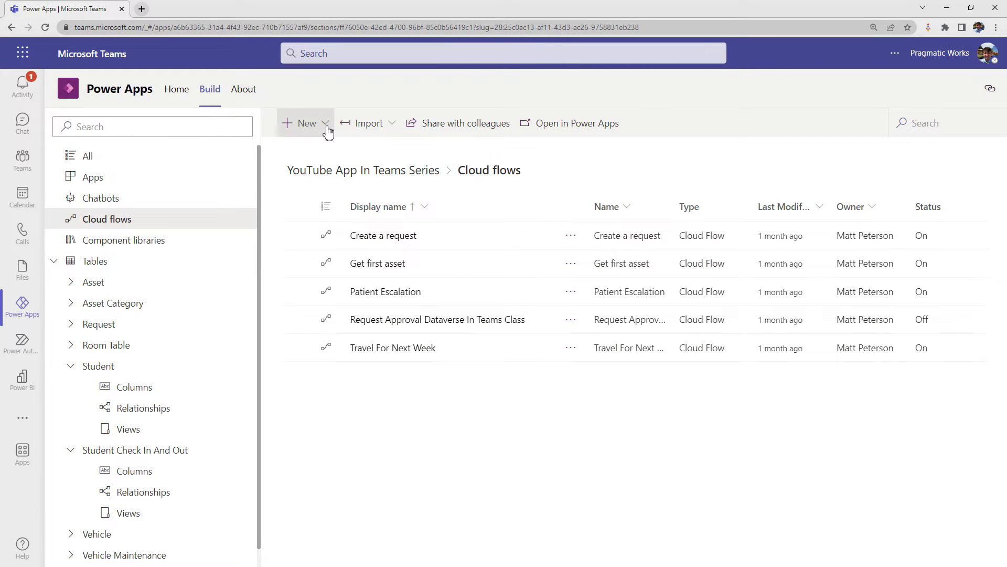
{"action": "left_click", "coordinate": [325, 126]}
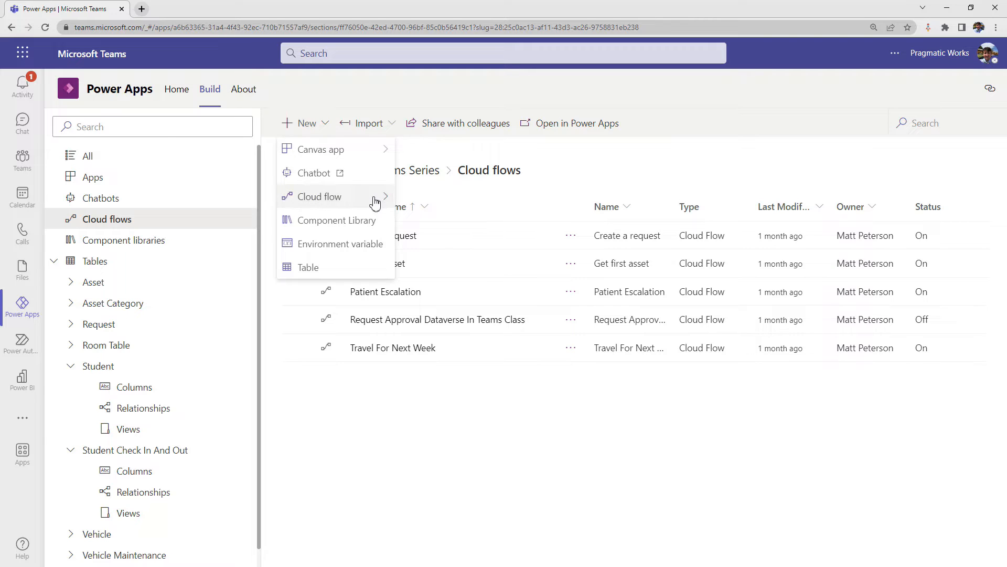
{"action": "mouse_move", "coordinate": [335, 198]}
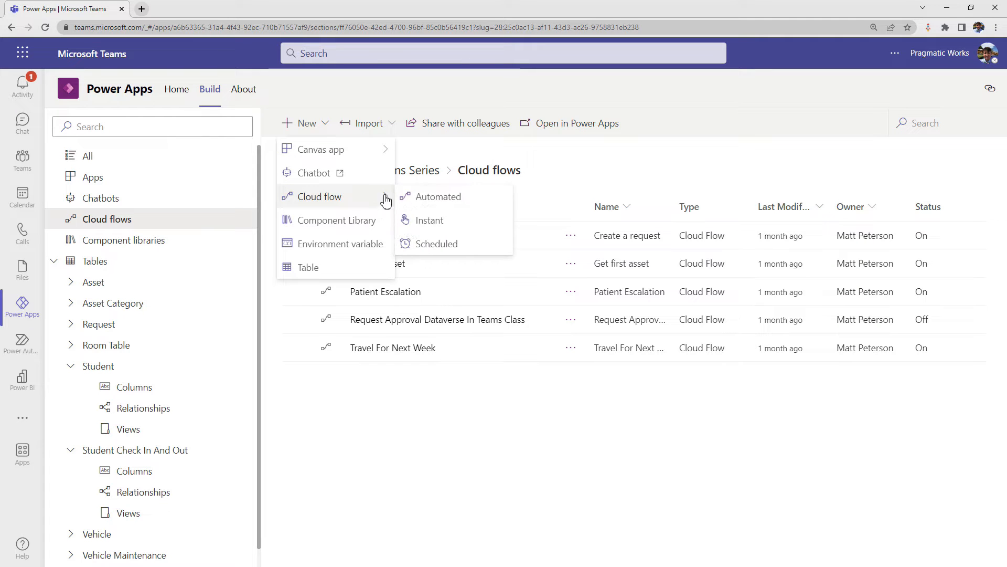
{"action": "left_click", "coordinate": [460, 199]}
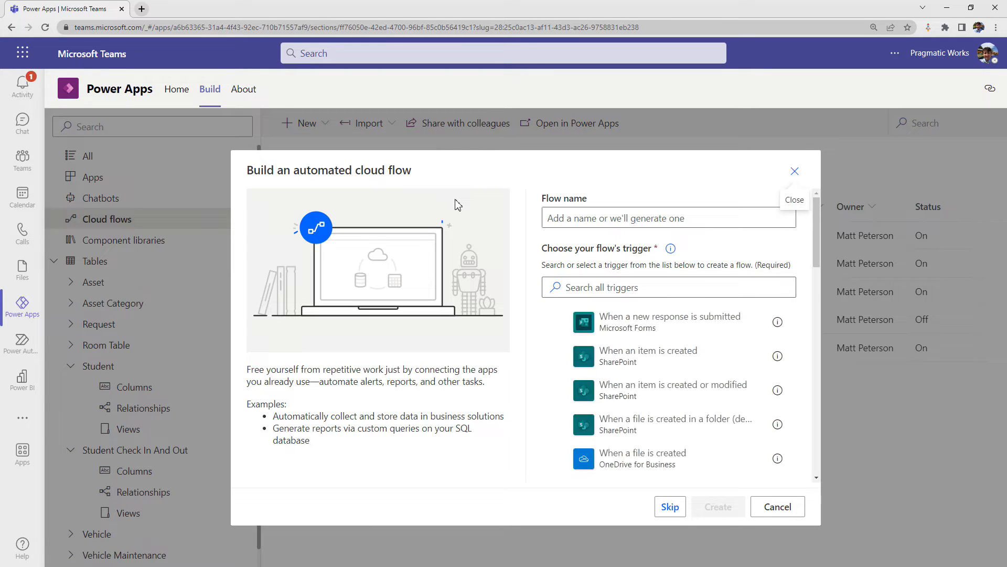
{"action": "left_click", "coordinate": [567, 217]}
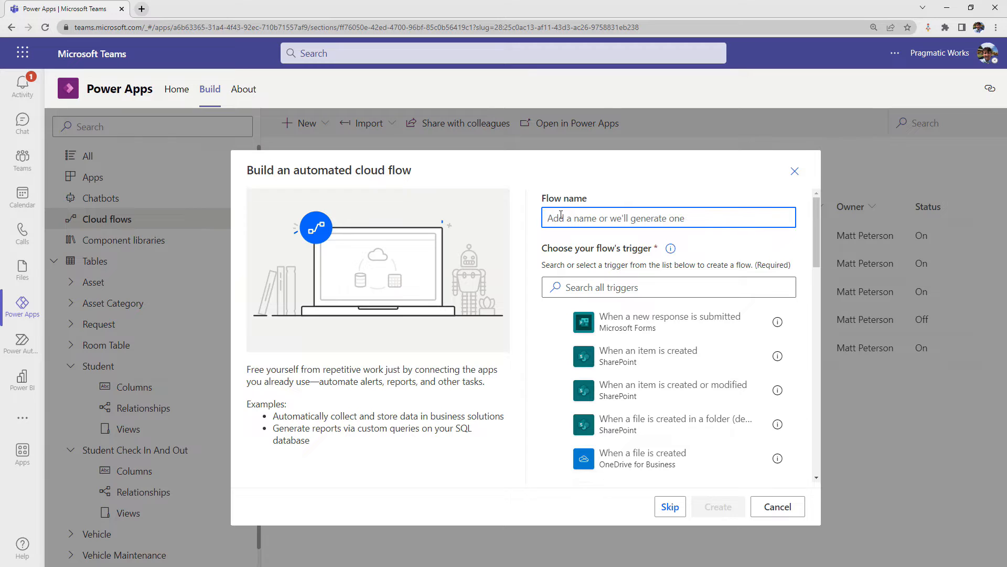
{"action": "type", "text": "Parent Check In N"}
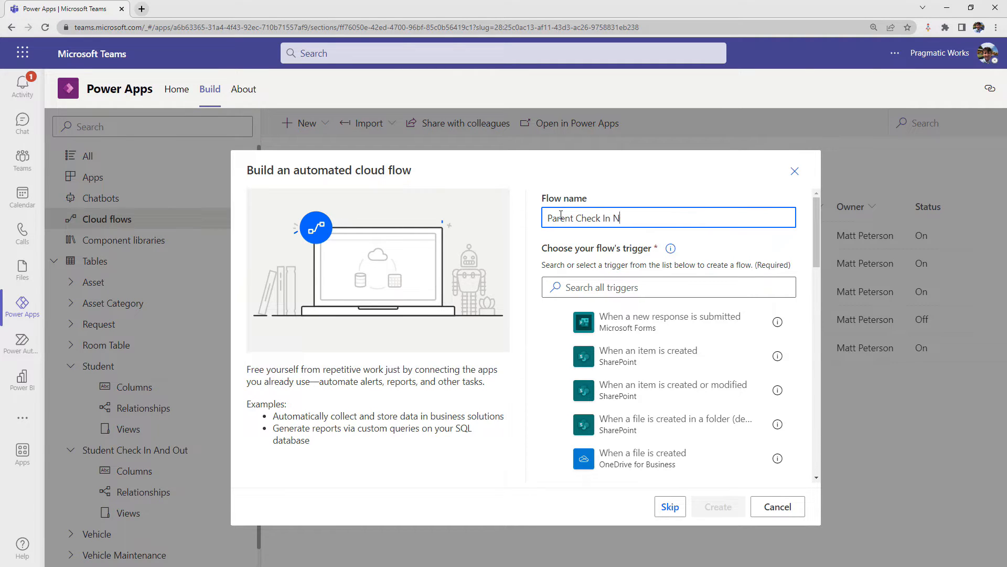
{"action": "type", "text": "otifici"}
- Search the triggers for dataverse and create the flow with Microsoft Dataverse's "When a row is added, modified or deleted" trigger
{"action": "left_click", "coordinate": [592, 290]}
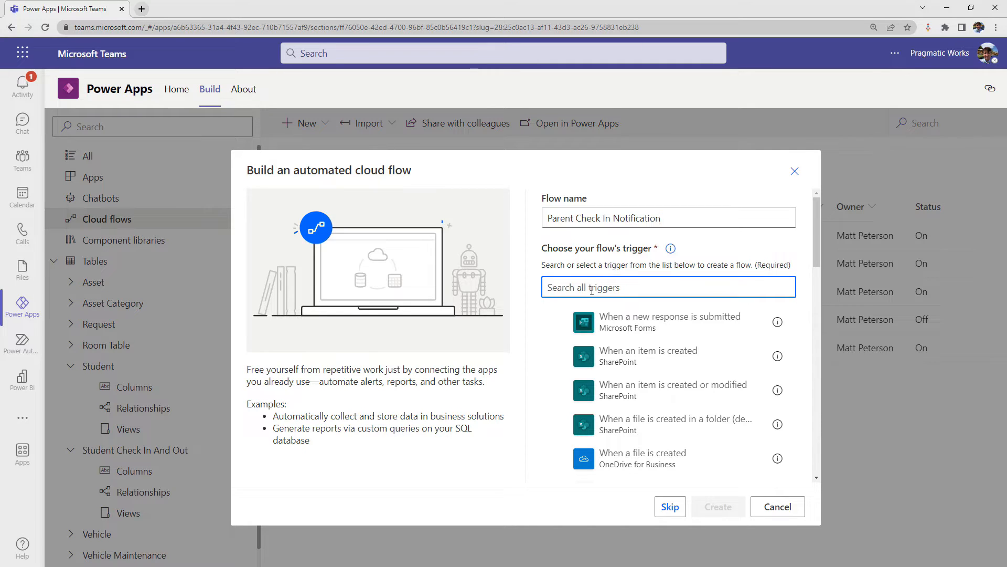
{"action": "type", "text": "dataverse"}
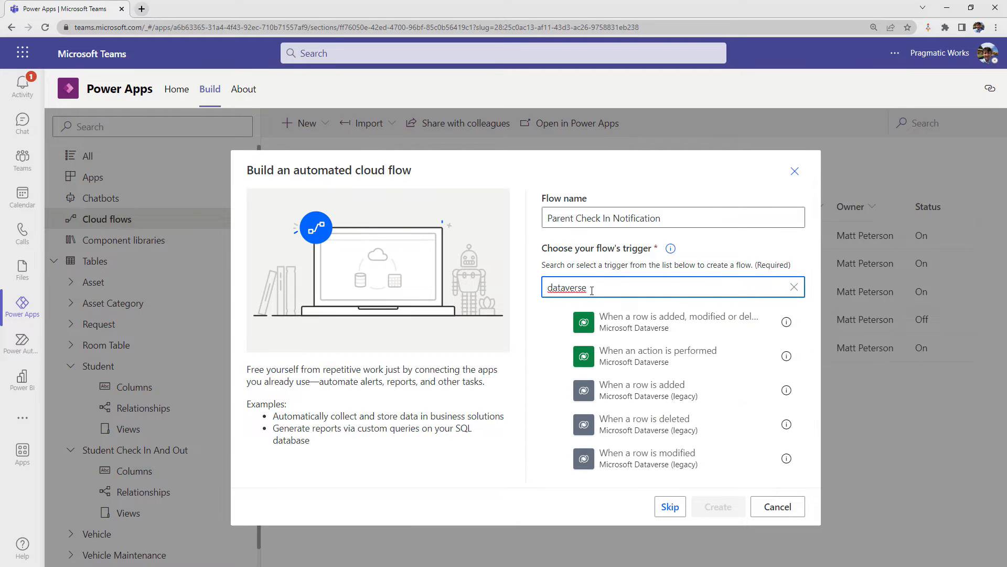
{"action": "left_click", "coordinate": [559, 324]}
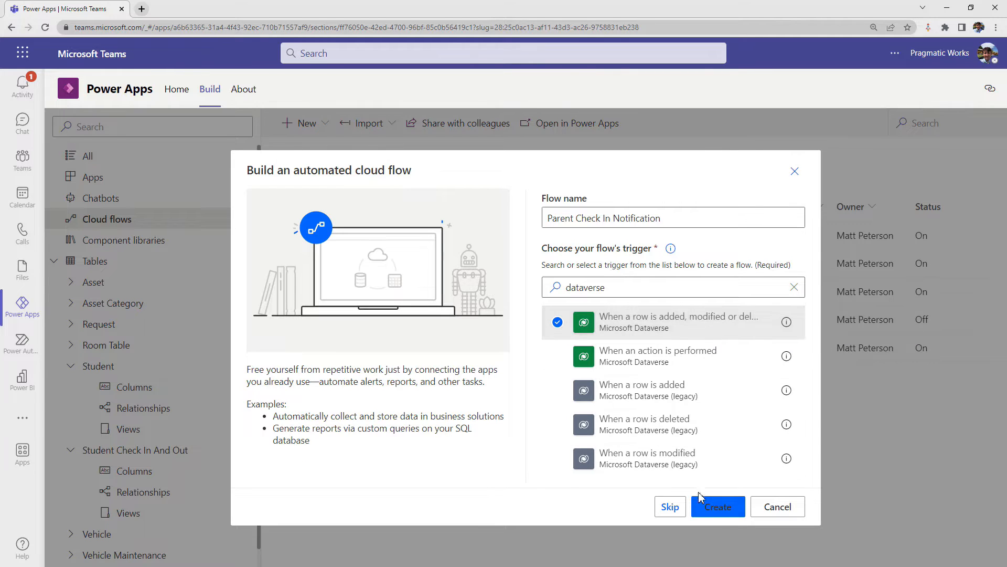
{"action": "left_click", "coordinate": [711, 504]}
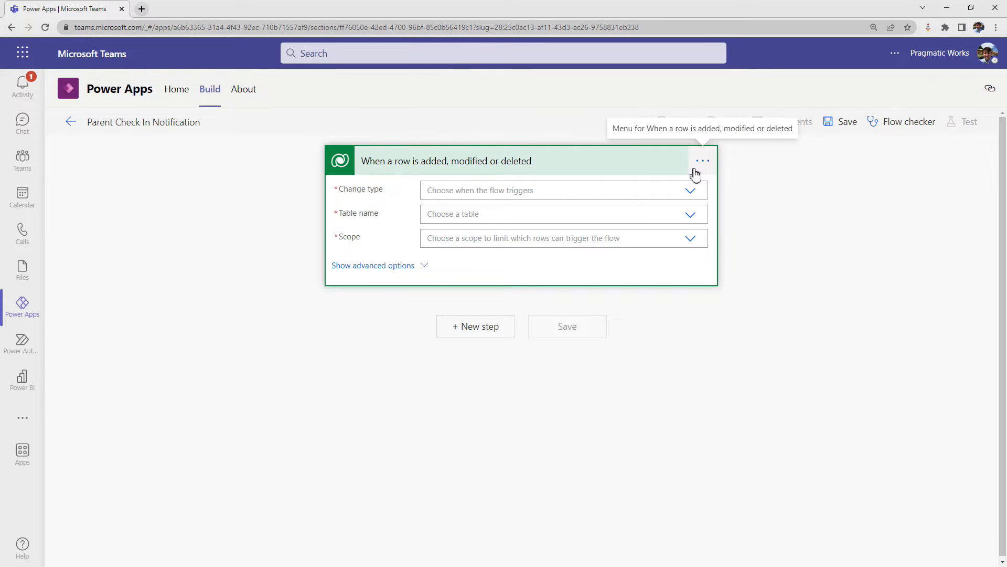
- Rename the trigger to "When a row is added, modified or deleted - New Check In Record Created"
{"action": "left_click", "coordinate": [704, 162]}
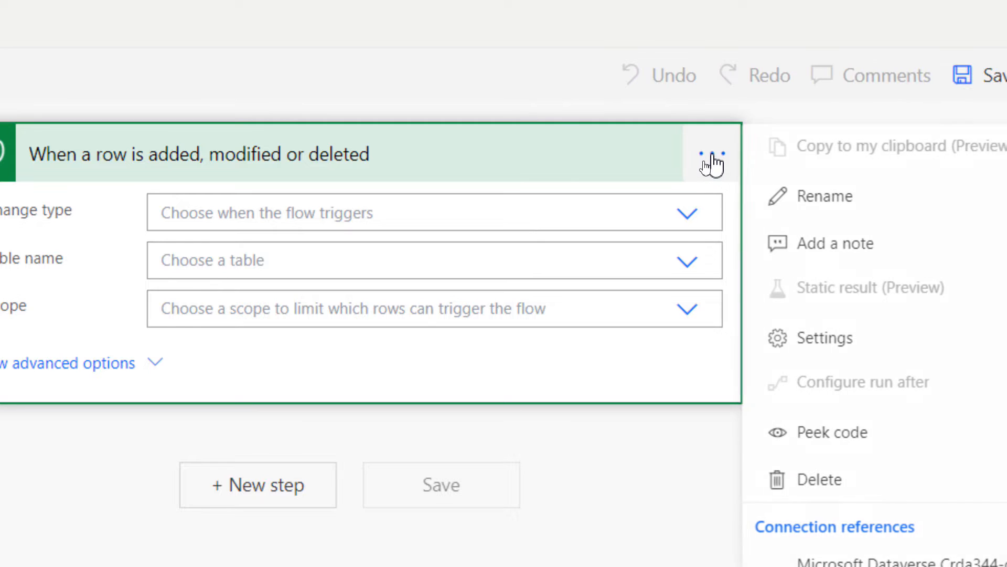
{"action": "left_click", "coordinate": [815, 205]}
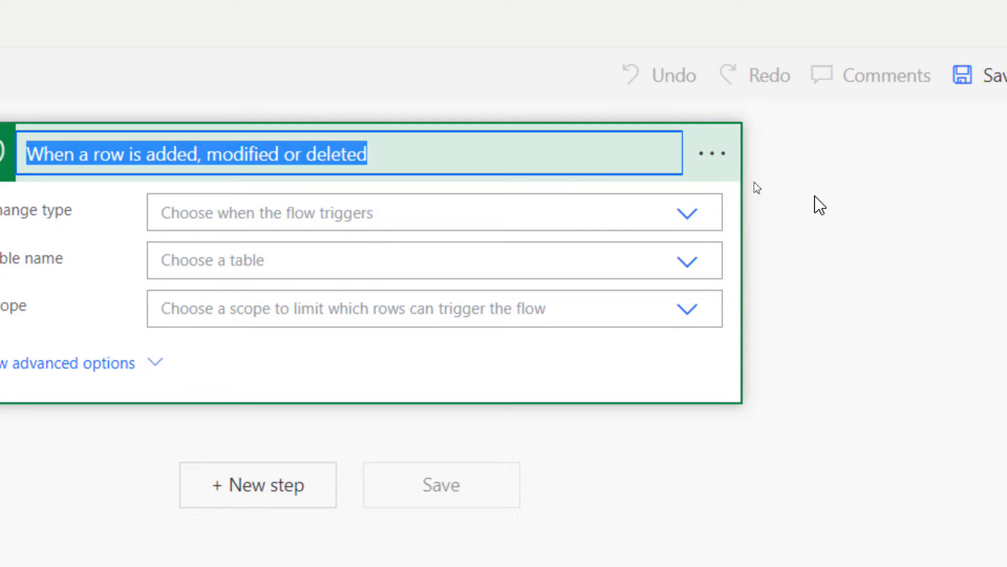
{"action": "left_click", "coordinate": [405, 152]}
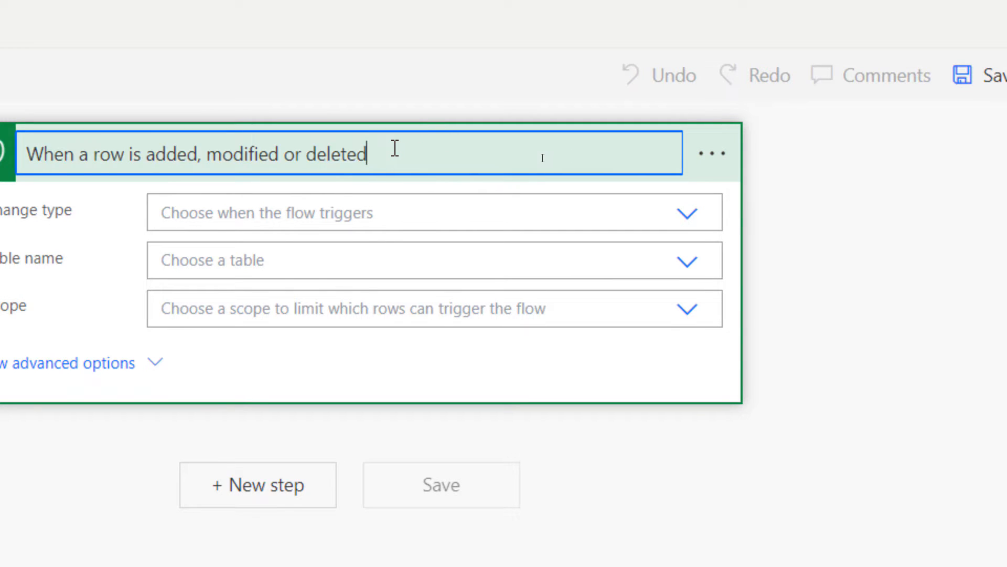
{"action": "type", "text": "- New Check In Record Created"}
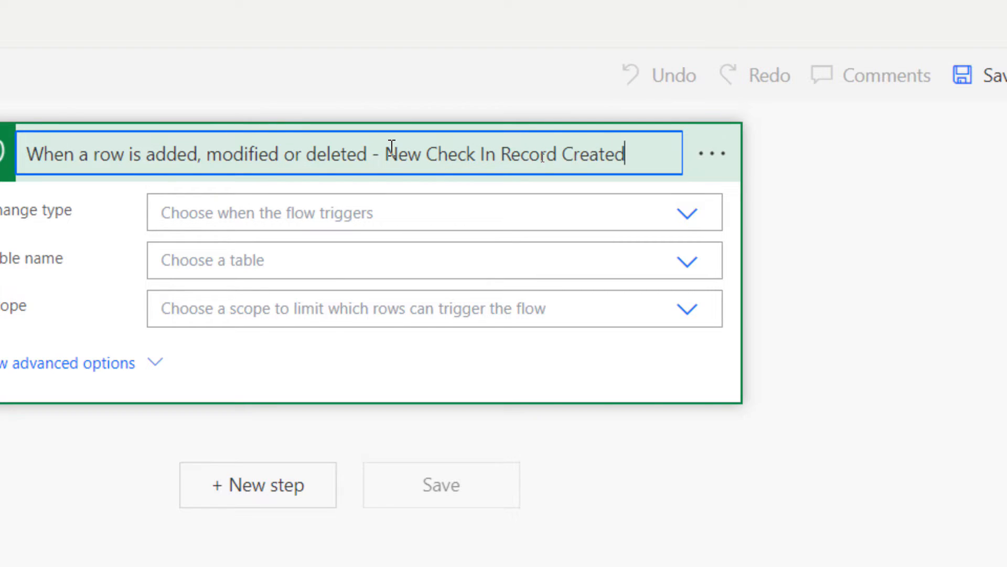
{"action": "key", "text": "Return"}
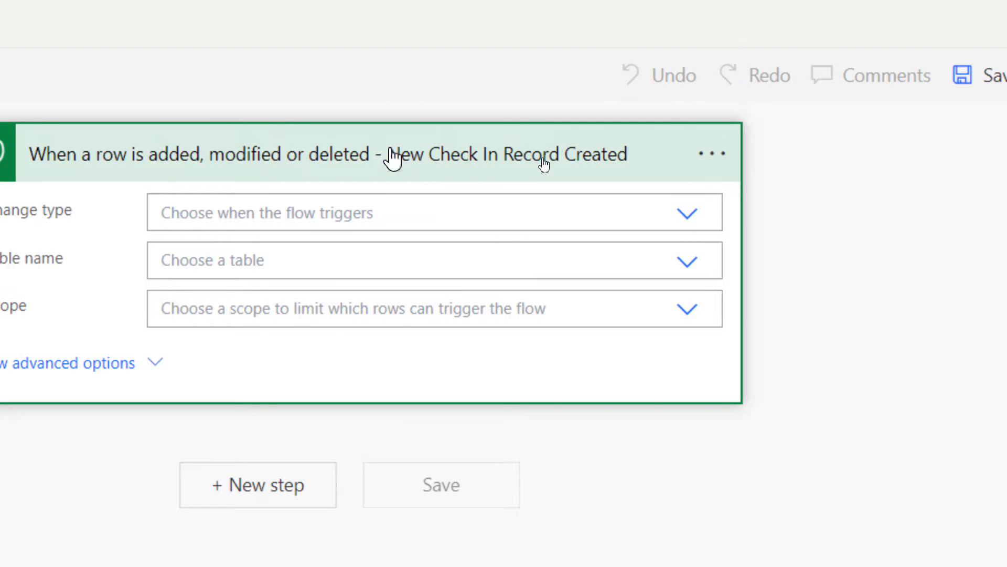
{"action": "left_click", "coordinate": [713, 160]}
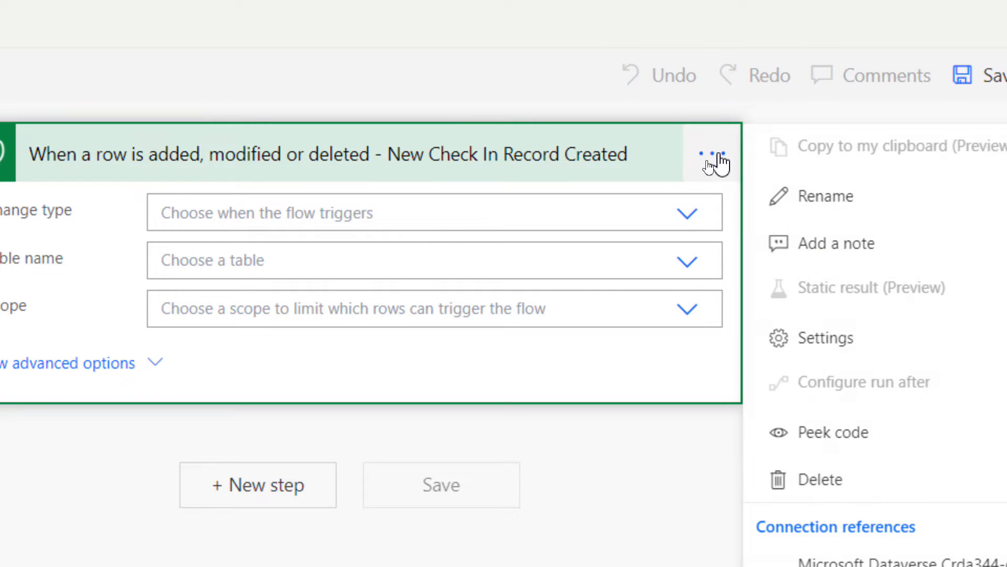
{"action": "left_click", "coordinate": [813, 244]}
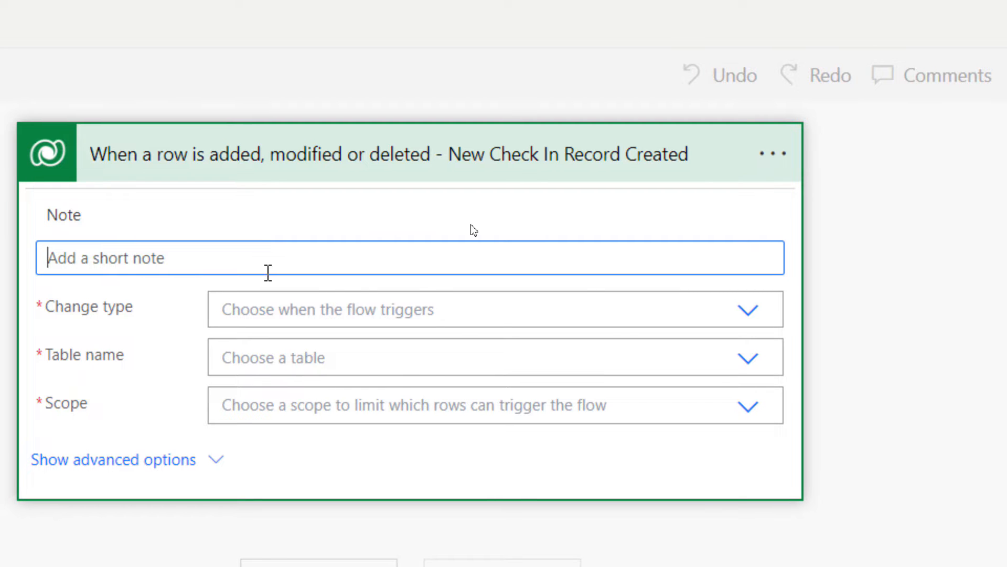
{"action": "left_click", "coordinate": [738, 312]}
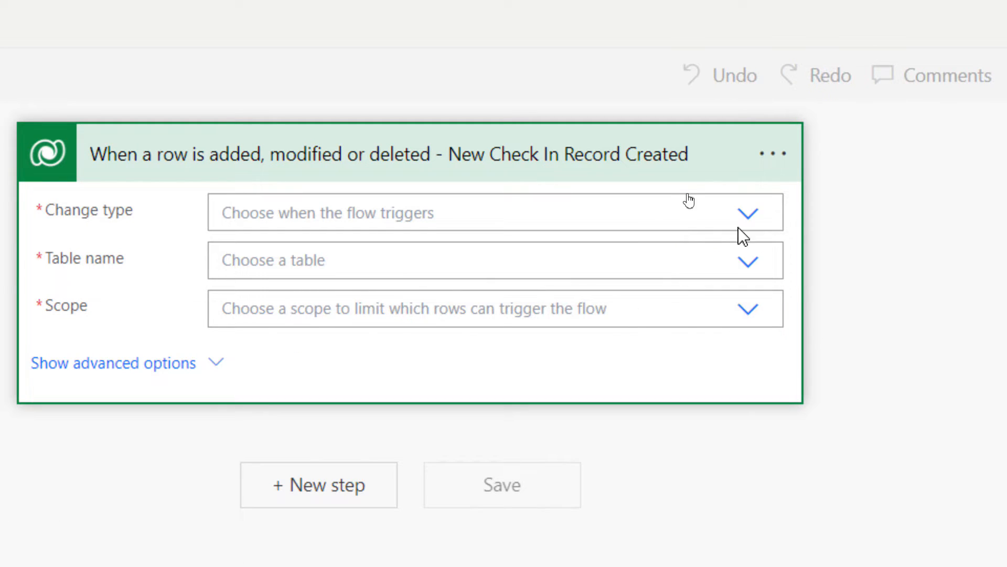
- Set the trigger's change type to Create and its table name to Student Check In And Outs
{"action": "left_click", "coordinate": [746, 213]}
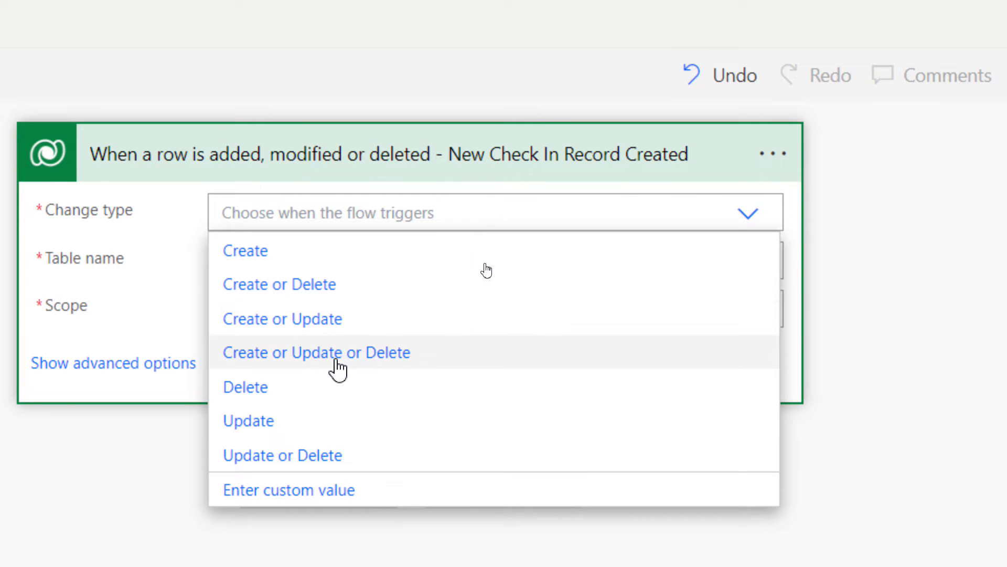
{"action": "left_click", "coordinate": [261, 265]}
{"action": "left_click", "coordinate": [306, 255]}
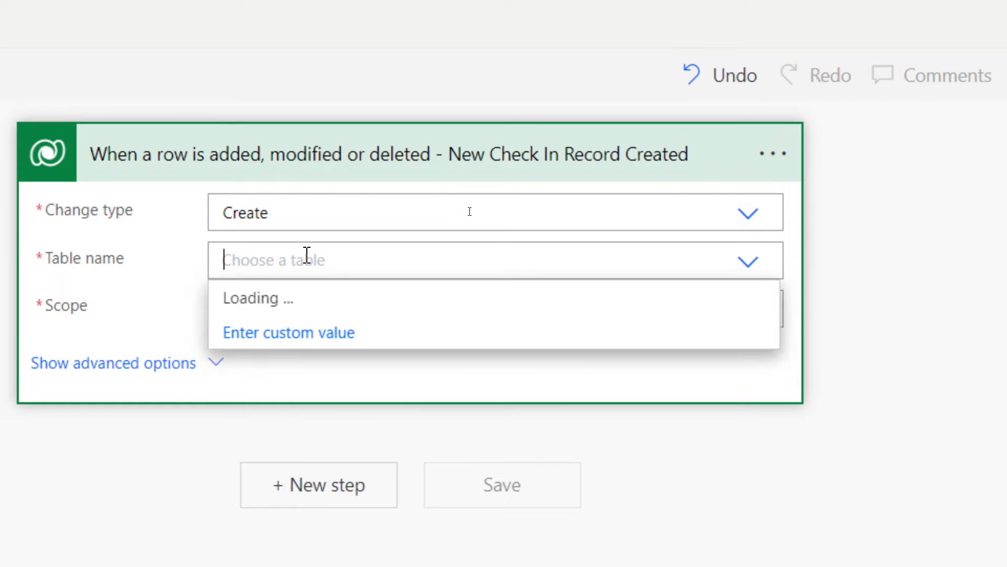
{"action": "type", "text": "stu"}
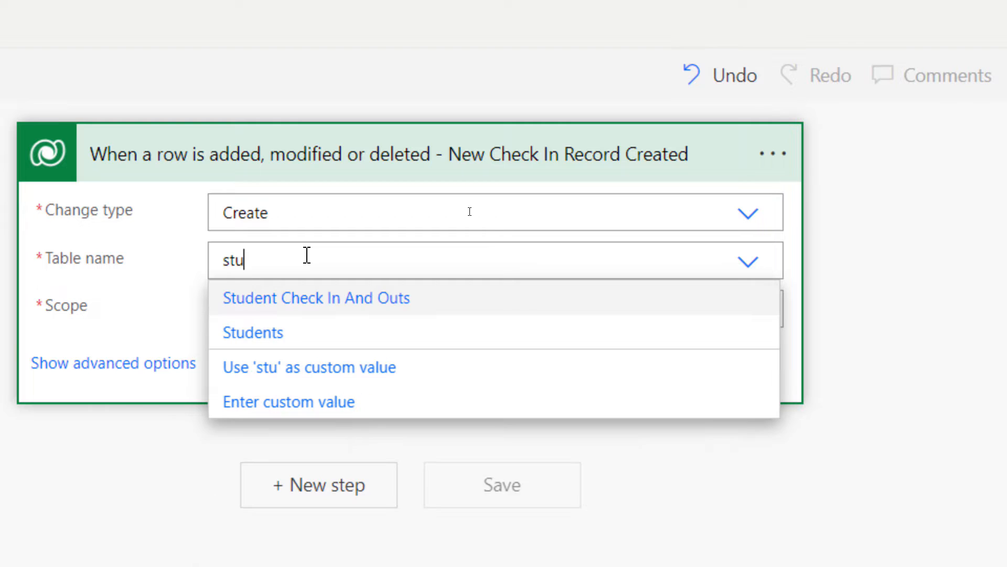
{"action": "left_click", "coordinate": [327, 298]}
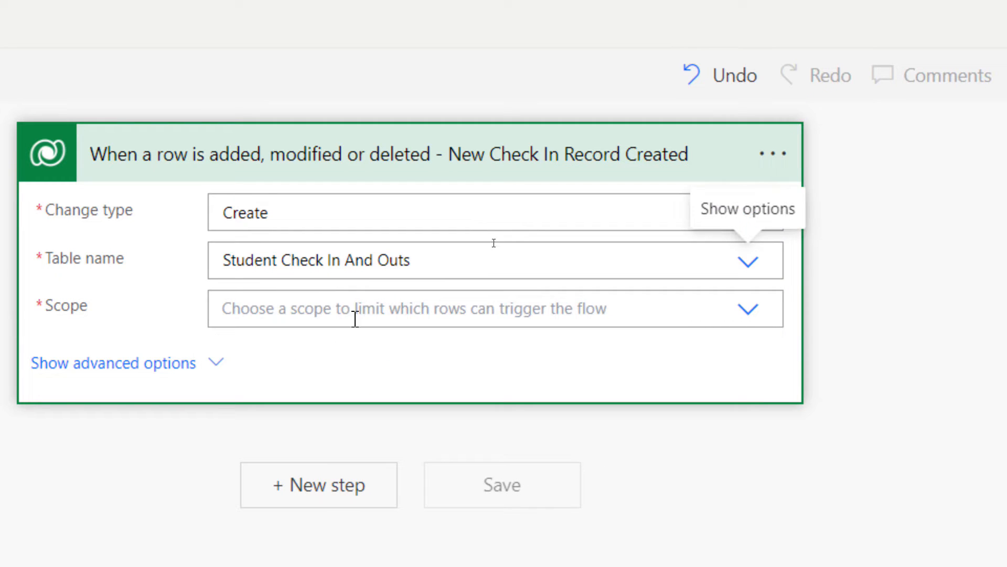
- Set the trigger's scope to Organization
{"action": "left_click", "coordinate": [749, 309]}
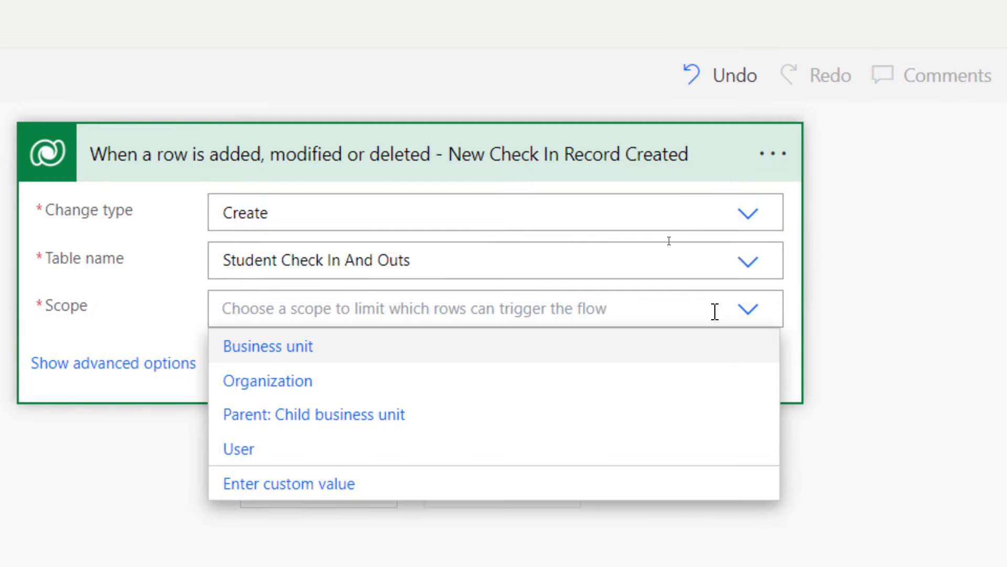
{"action": "left_click", "coordinate": [378, 391]}
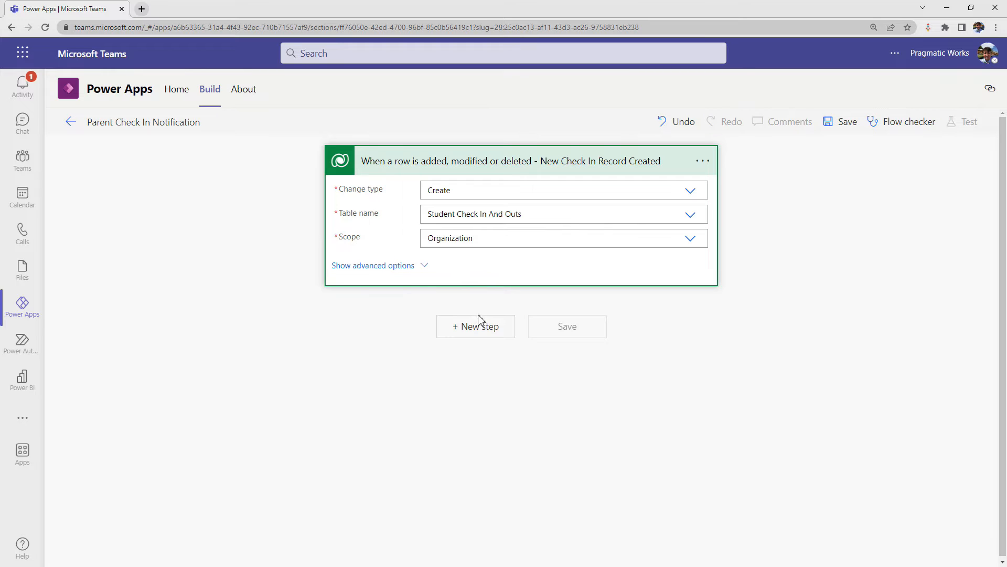
- Search the actions for dataverse and add Microsoft Dataverse's "Get a row by ID" action after the trigger
{"action": "left_click", "coordinate": [465, 330]}
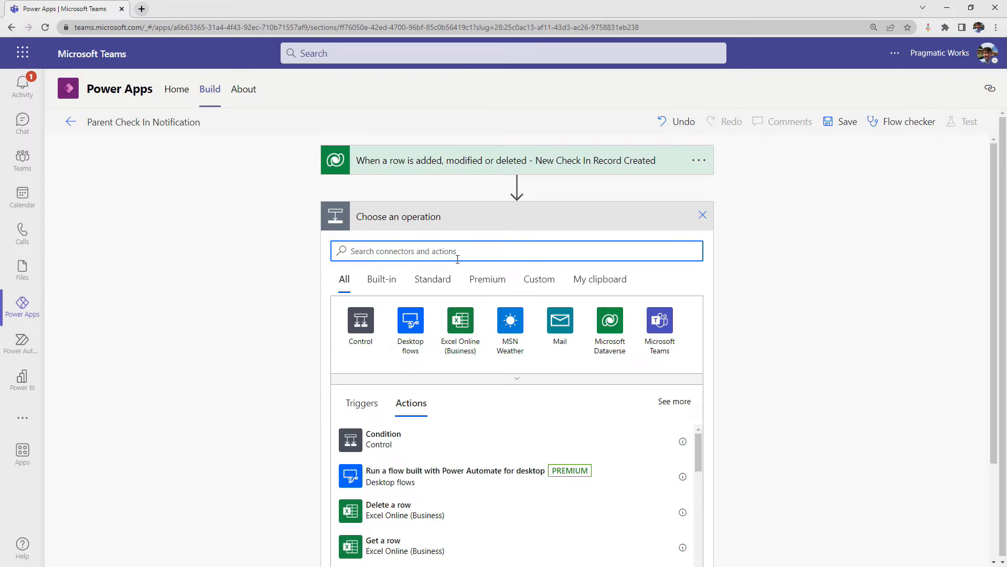
{"action": "type", "text": "dataver"}
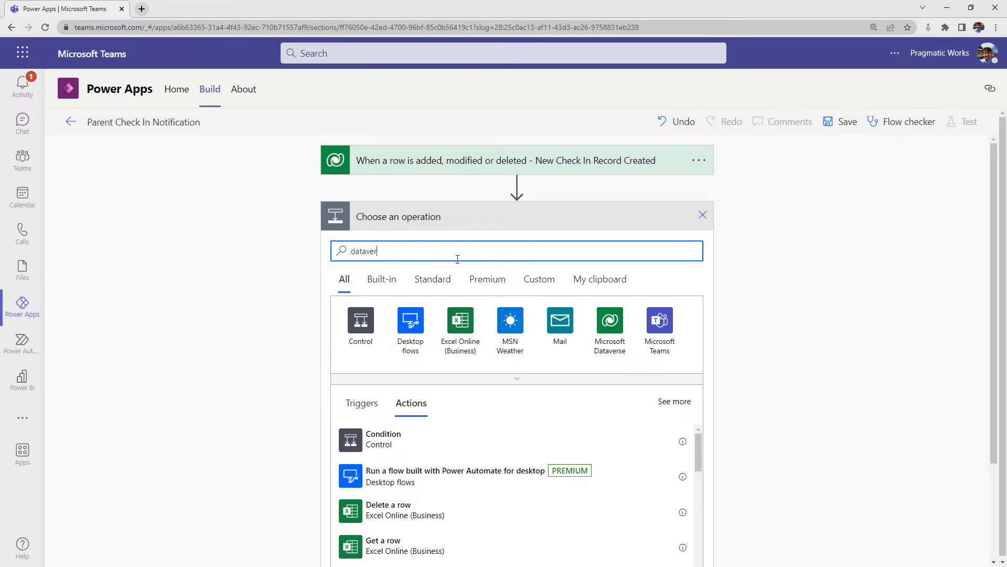
{"action": "type", "text": "se"}
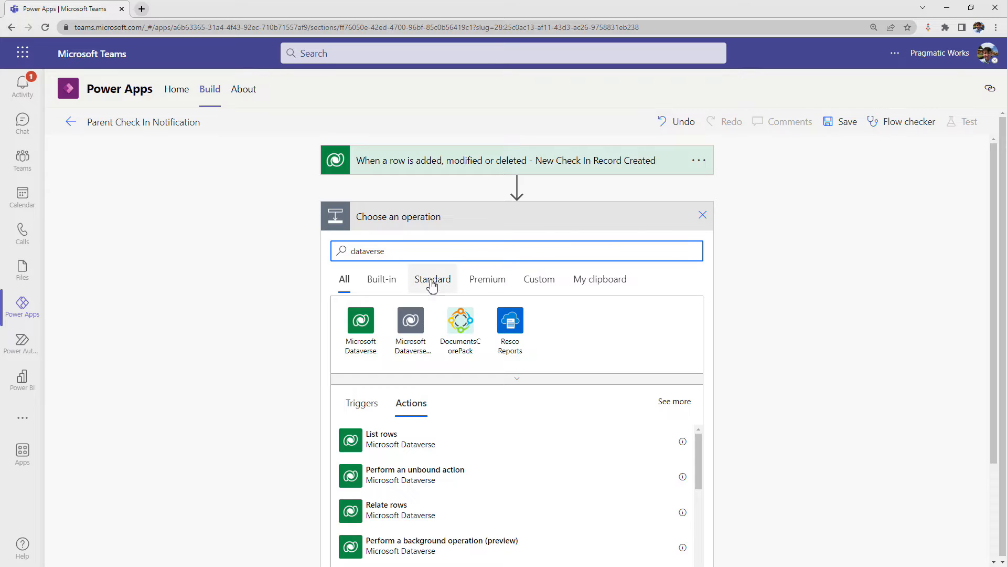
{"action": "scroll", "coordinate": [400, 448], "scroll_direction": "down", "scroll_amount": 3}
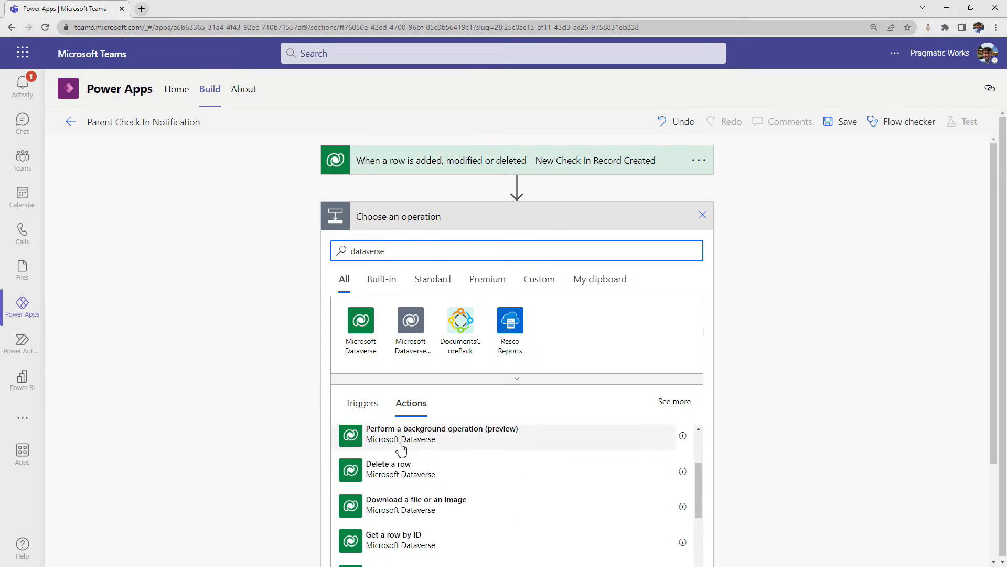
{"action": "scroll", "coordinate": [401, 447], "scroll_direction": "down", "scroll_amount": 1}
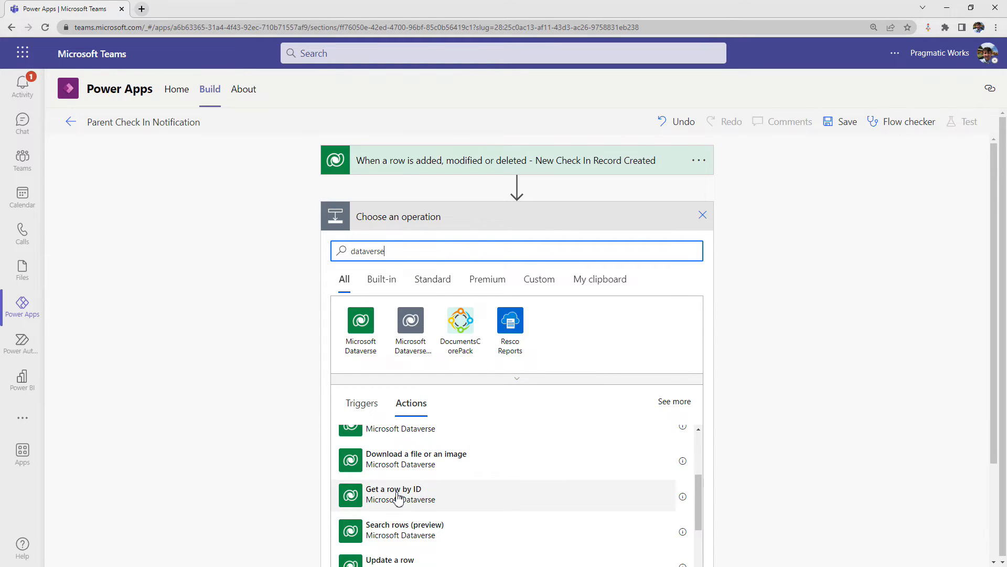
{"action": "left_click", "coordinate": [398, 493]}
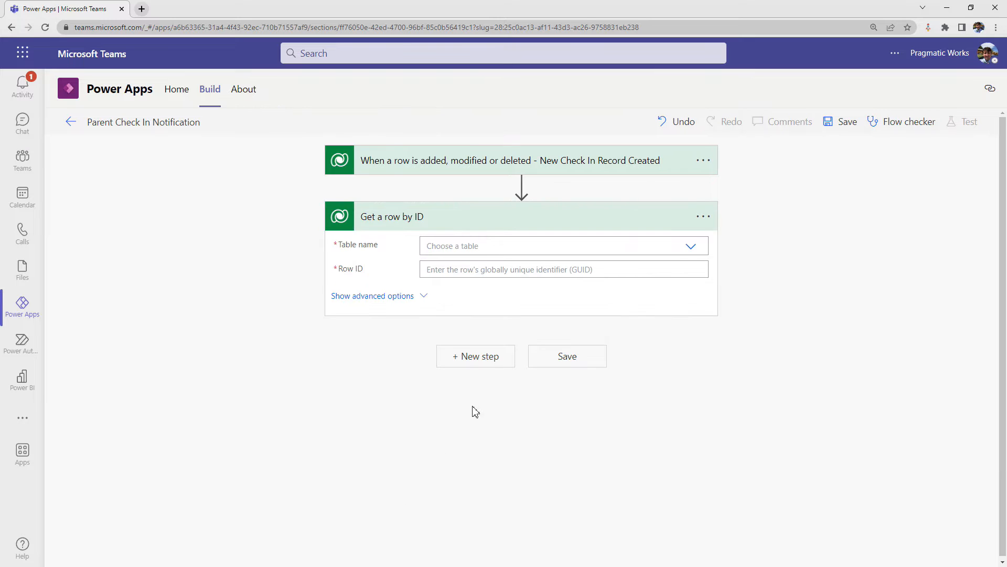
- Rename the new action to "Get a row by ID - Returning Student Record"
{"action": "left_click", "coordinate": [703, 217]}
{"action": "left_click", "coordinate": [757, 239]}
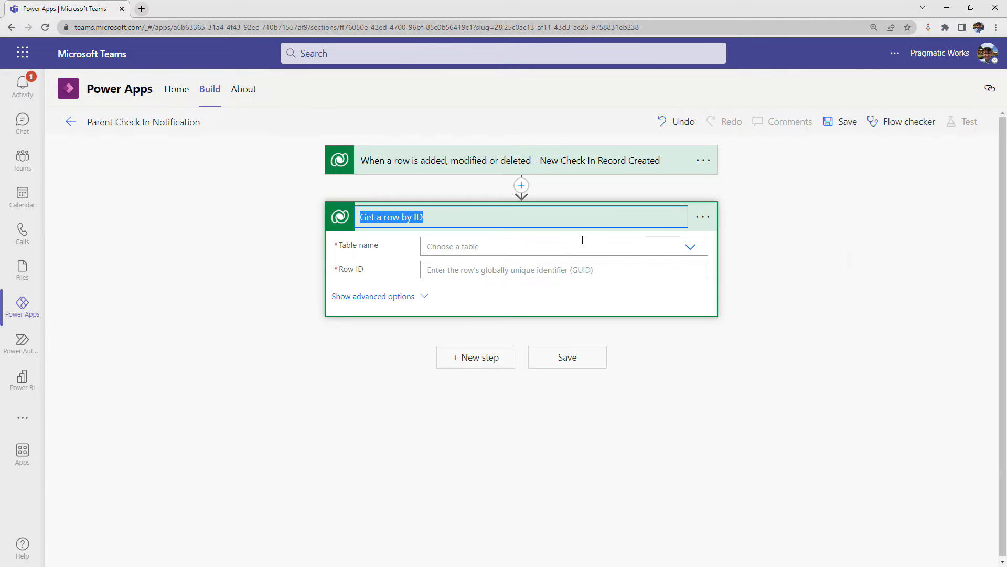
{"action": "left_click", "coordinate": [477, 217]}
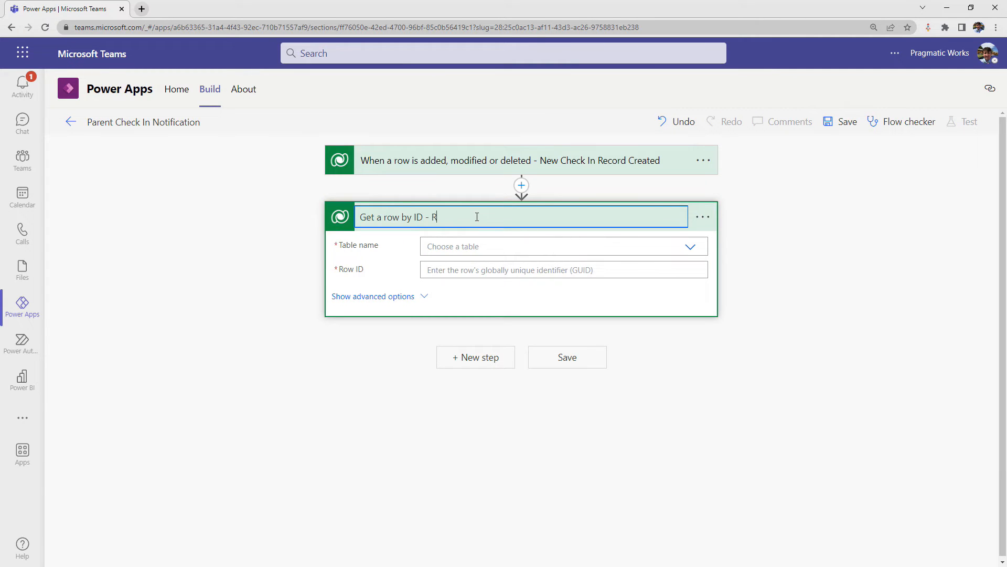
- Set the action's table name to Students and fill its row ID with the trigger's Student (Value) dynamic content
{"action": "left_click", "coordinate": [519, 247]}
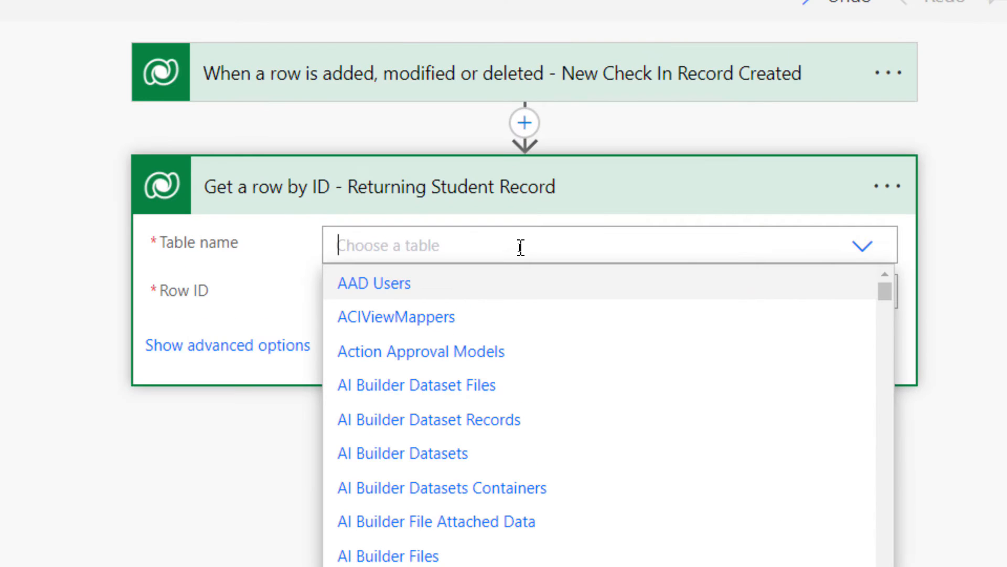
{"action": "type", "text": "stud"}
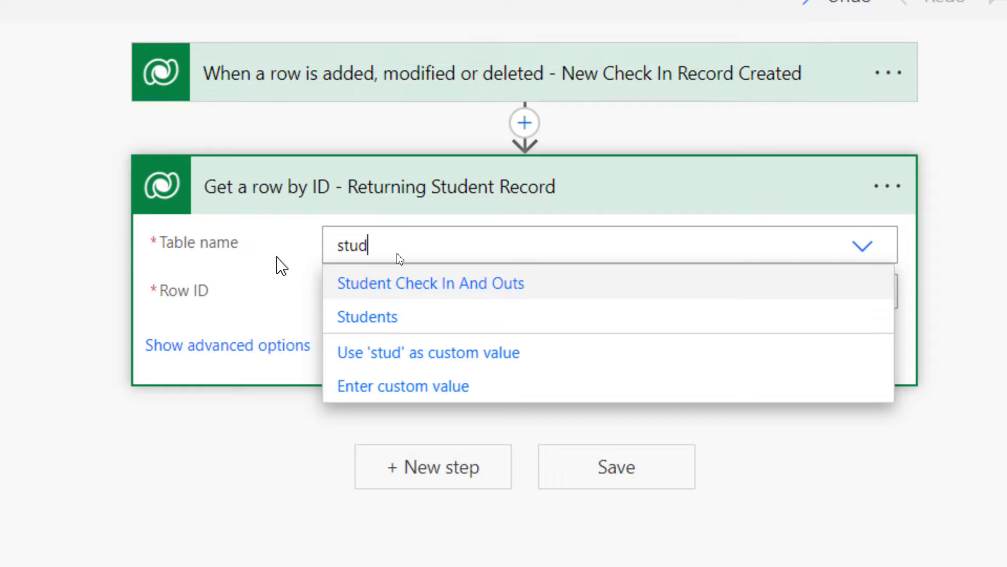
{"action": "left_click", "coordinate": [412, 317]}
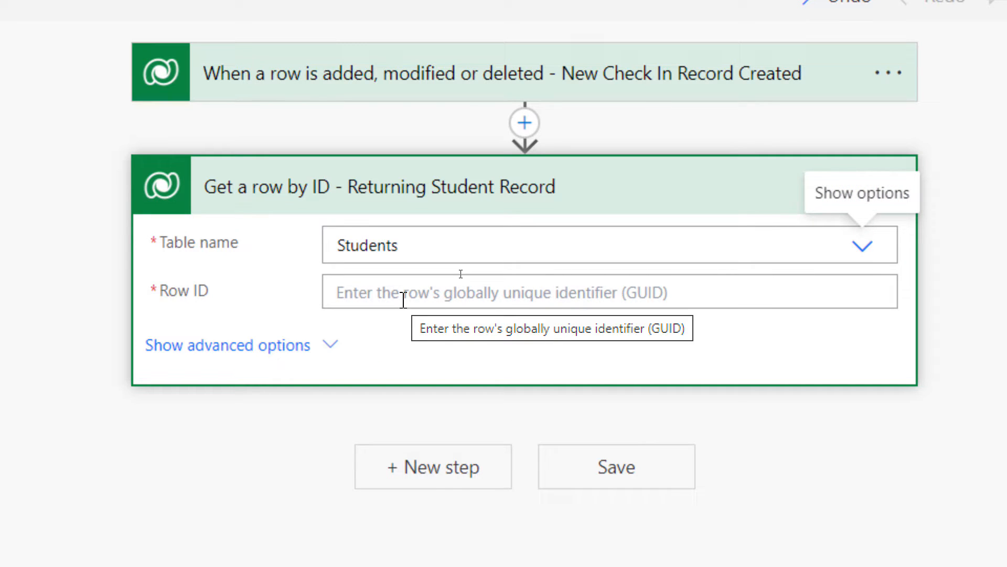
{"action": "left_click", "coordinate": [404, 299]}
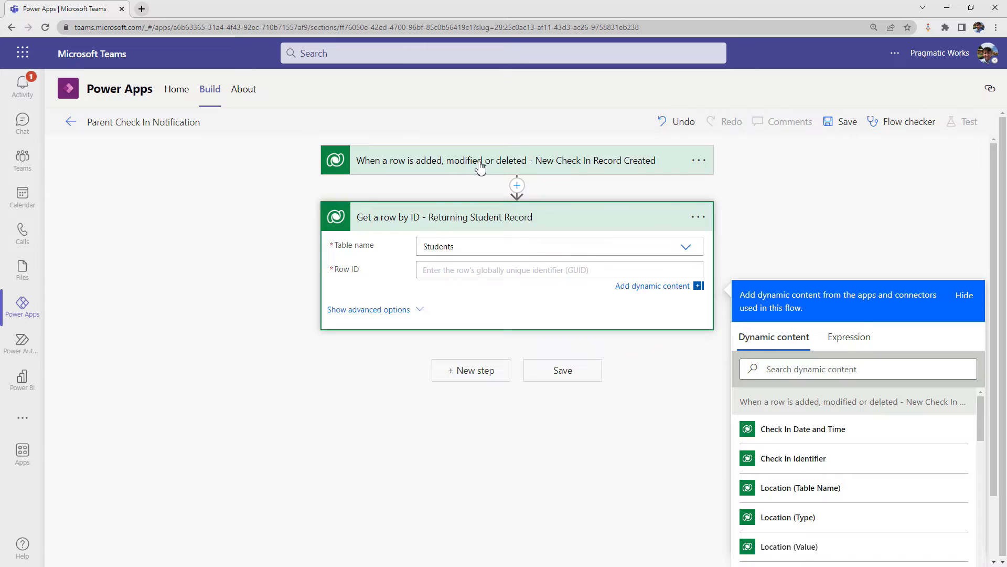
{"action": "left_click", "coordinate": [819, 369]}
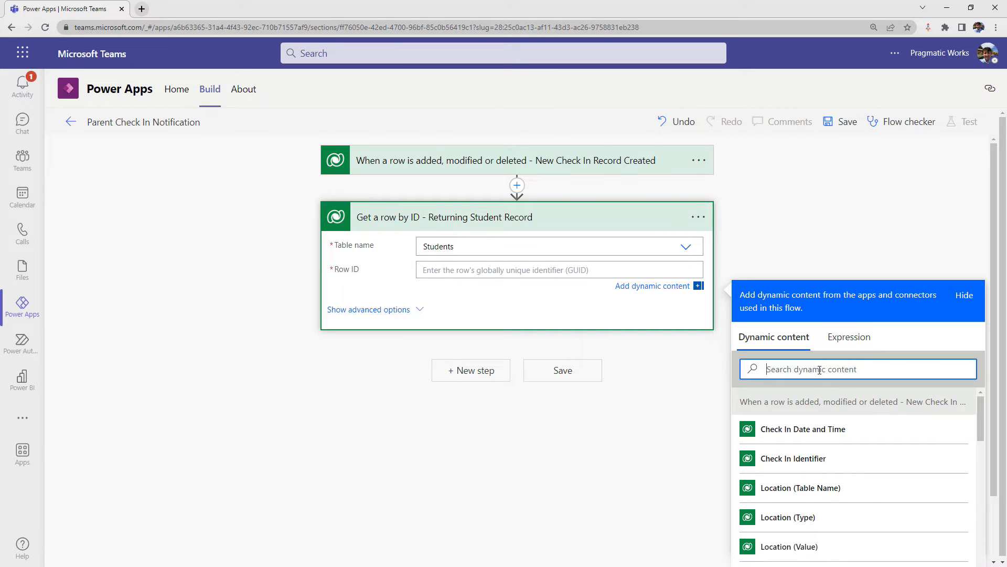
{"action": "type", "text": "student"}
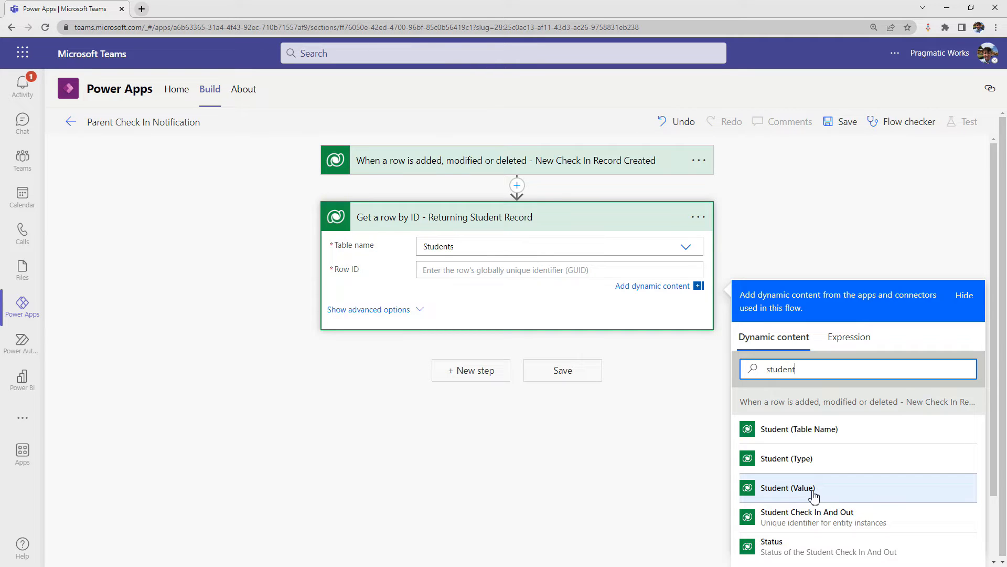
{"action": "left_click", "coordinate": [814, 493]}
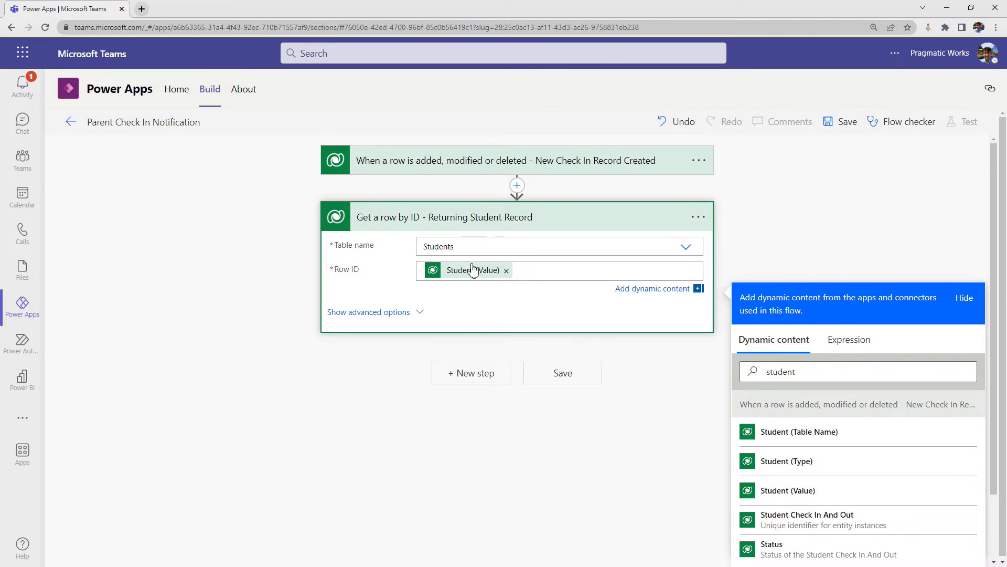
- Search the actions for "send an email" and add Office 365 Outlook's "Send an email (V2)" as the next flow action
{"action": "left_click", "coordinate": [484, 379]}
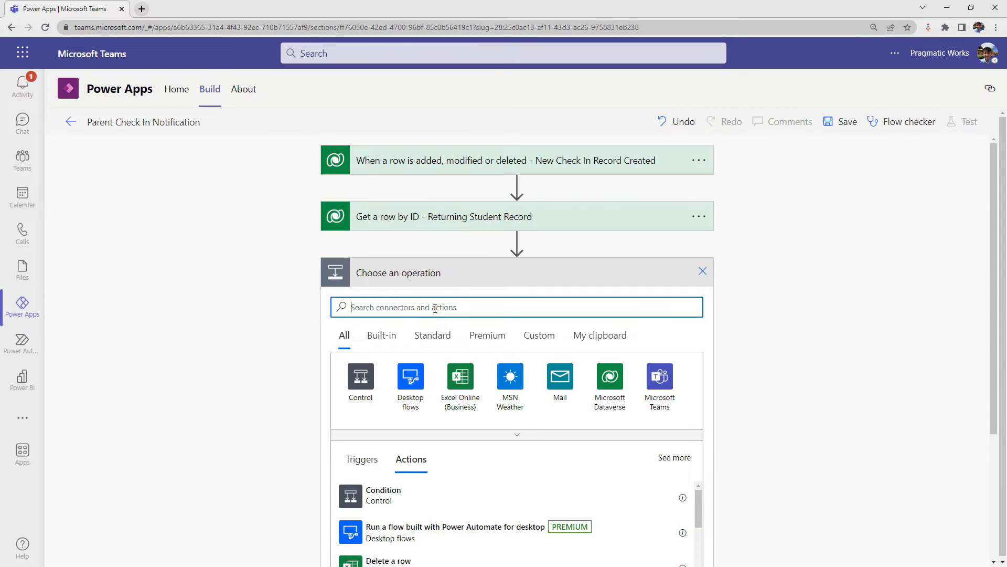
{"action": "type", "text": "send ane mai"}
{"action": "key", "text": "BackSpace"}
{"action": "key", "text": "BackSpace"}
{"action": "key", "text": "BackSpace"}
{"action": "type", "text": "email"}
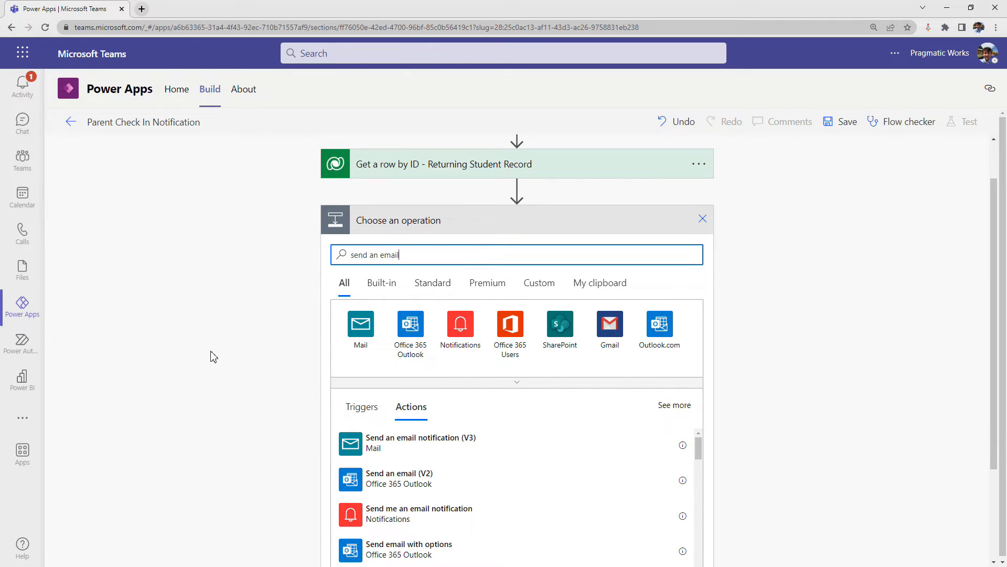
{"action": "left_click", "coordinate": [379, 487]}
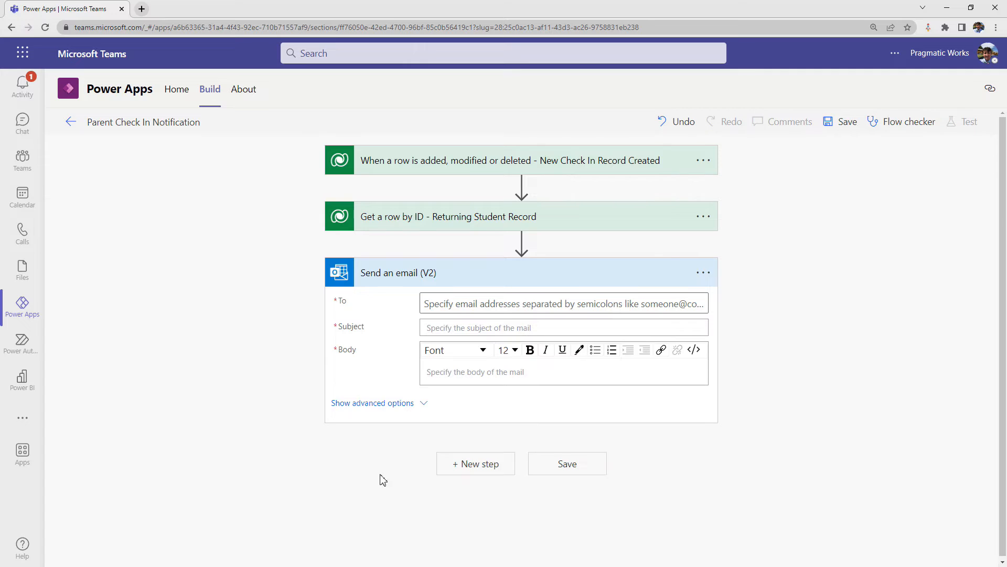
- Rename the email action to "Send an email (V2) - Send check in info to parent"
{"action": "left_click", "coordinate": [703, 273]}
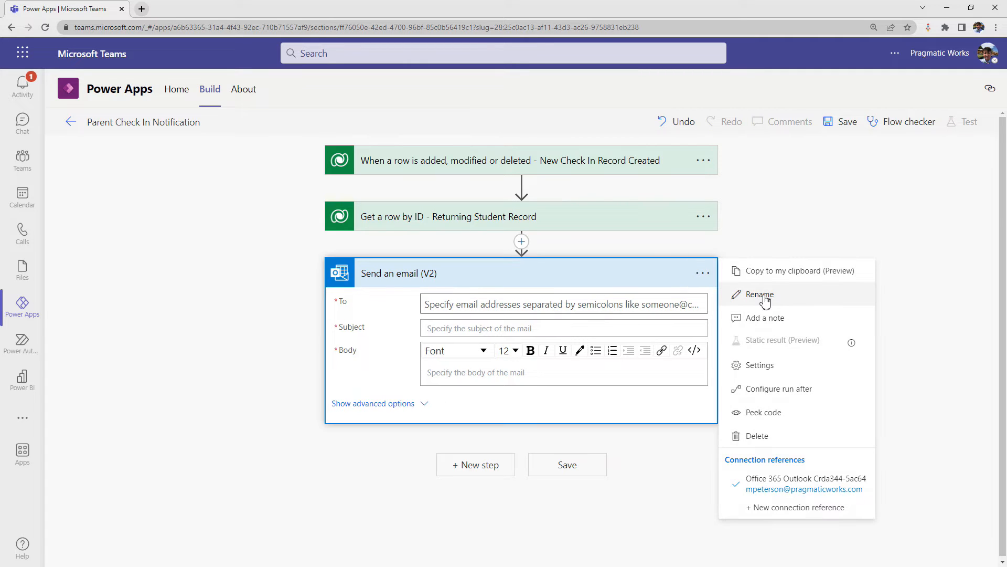
{"action": "left_click", "coordinate": [747, 292]}
{"action": "left_click", "coordinate": [459, 267]}
{"action": "type", "text": "- S"}
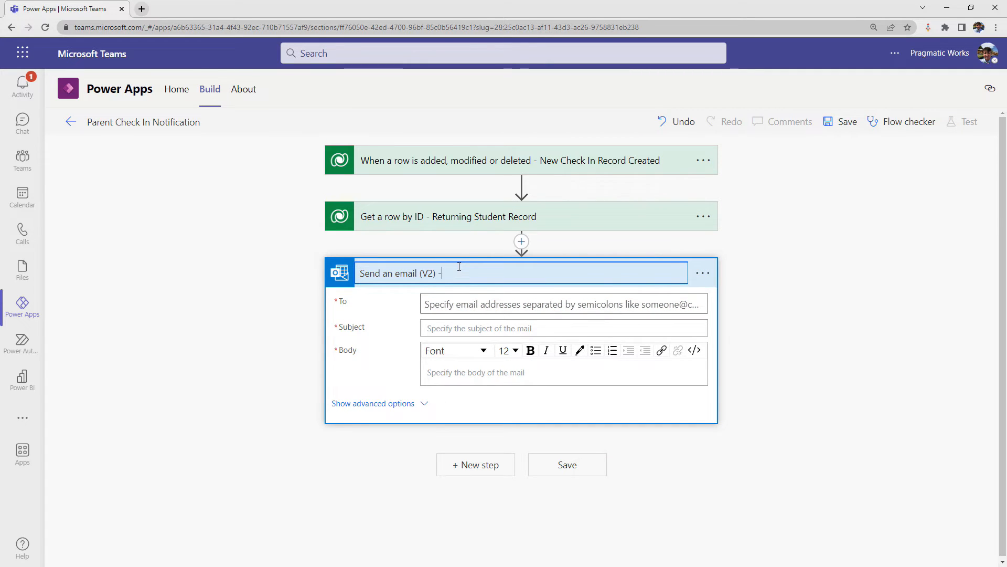
{"action": "type", "text": "end check in info to parent"}
- Set the email's recipient to the Parent Email dynamic content from the returned student record
{"action": "left_click", "coordinate": [456, 305]}
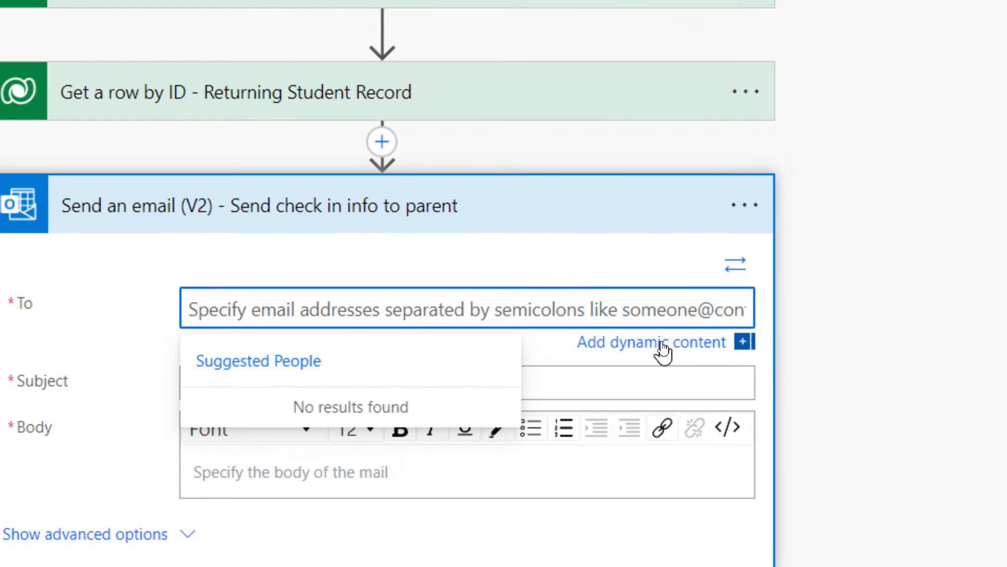
{"action": "left_click", "coordinate": [662, 343]}
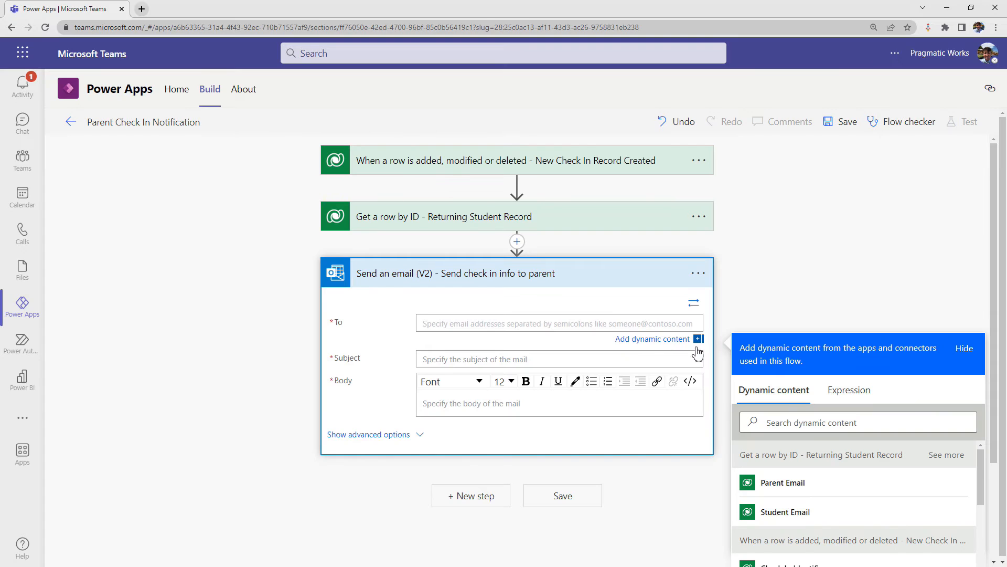
{"action": "scroll", "coordinate": [960, 227], "scroll_direction": "down", "scroll_amount": 3}
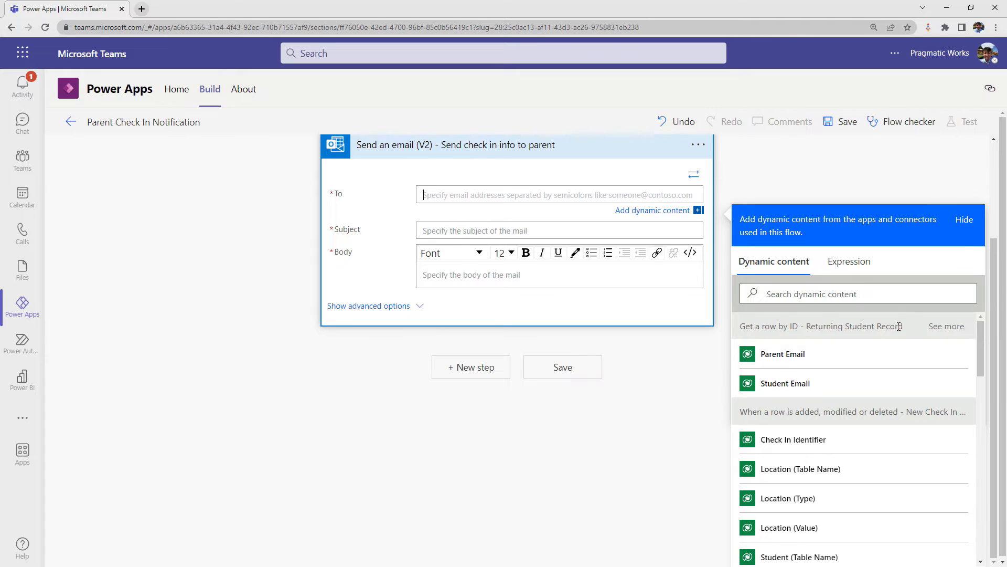
{"action": "left_click", "coordinate": [804, 357]}
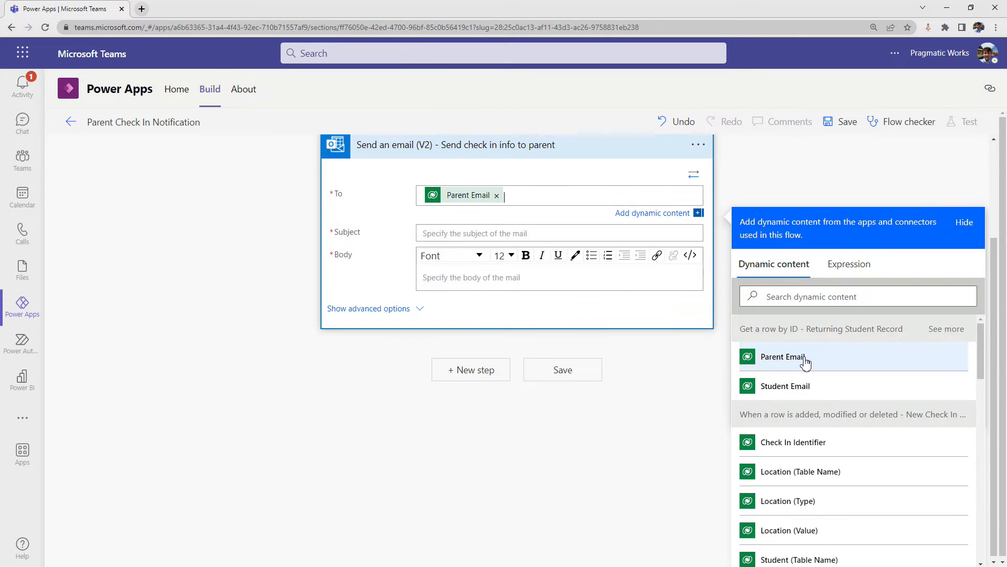
- Compose the email subject from the First Name and Last Name dynamic content followed by "has check in during lunch"
{"action": "left_click", "coordinate": [602, 233]}
{"action": "scroll", "coordinate": [602, 233], "scroll_direction": "up", "scroll_amount": 3}
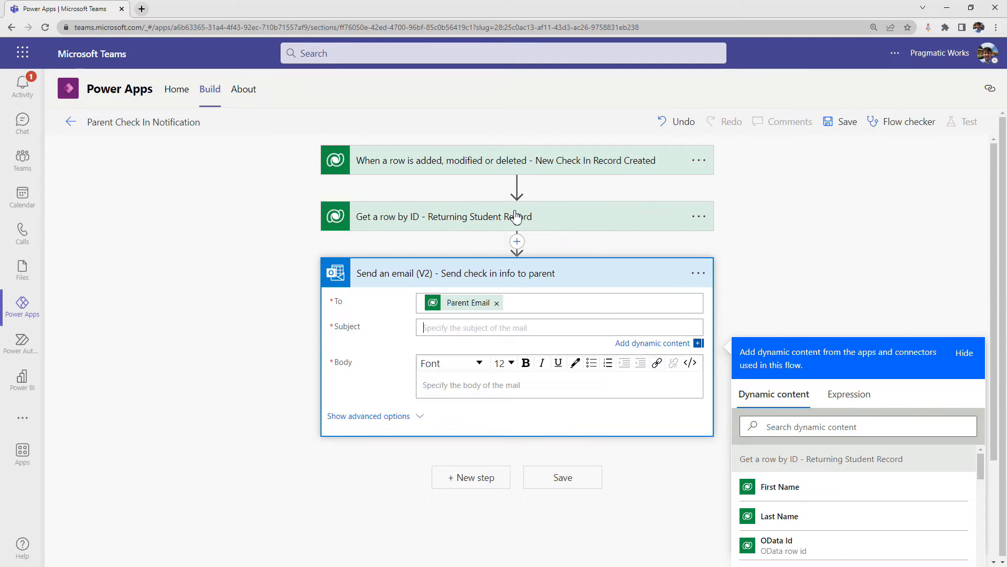
{"action": "scroll", "coordinate": [497, 245], "scroll_direction": "down", "scroll_amount": 1}
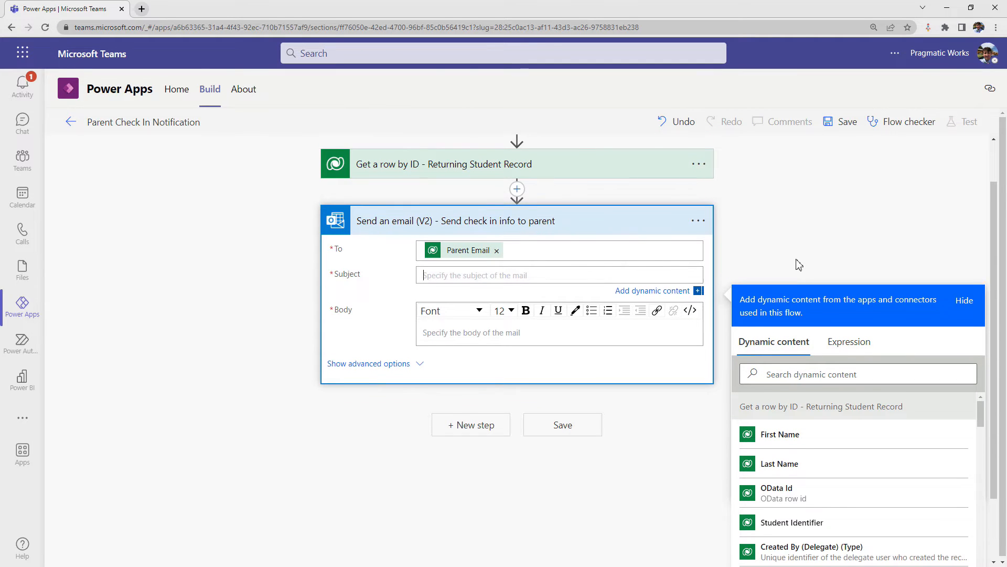
{"action": "scroll", "coordinate": [797, 261], "scroll_direction": "down", "scroll_amount": 1}
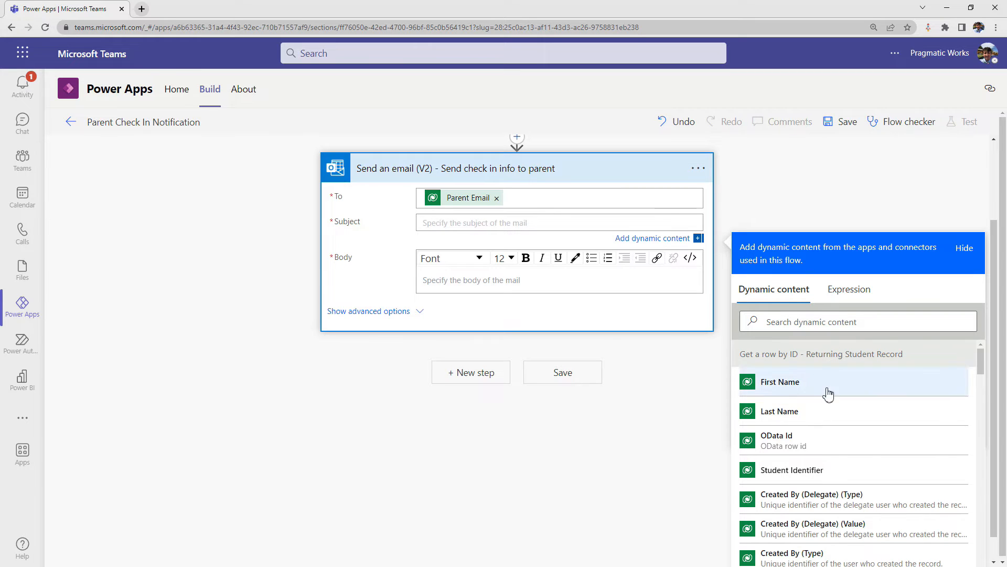
{"action": "left_click", "coordinate": [805, 383]}
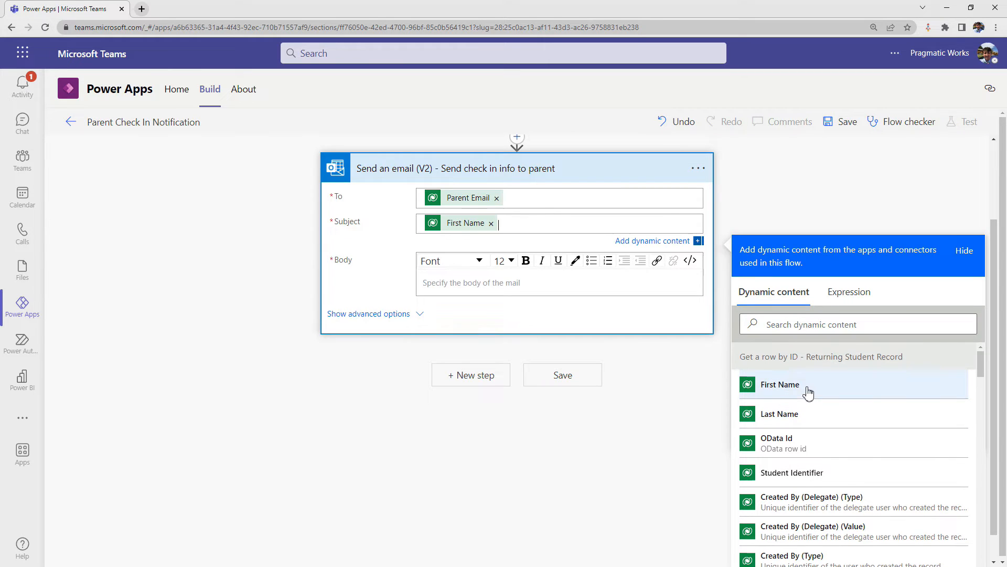
{"action": "left_click", "coordinate": [803, 418]}
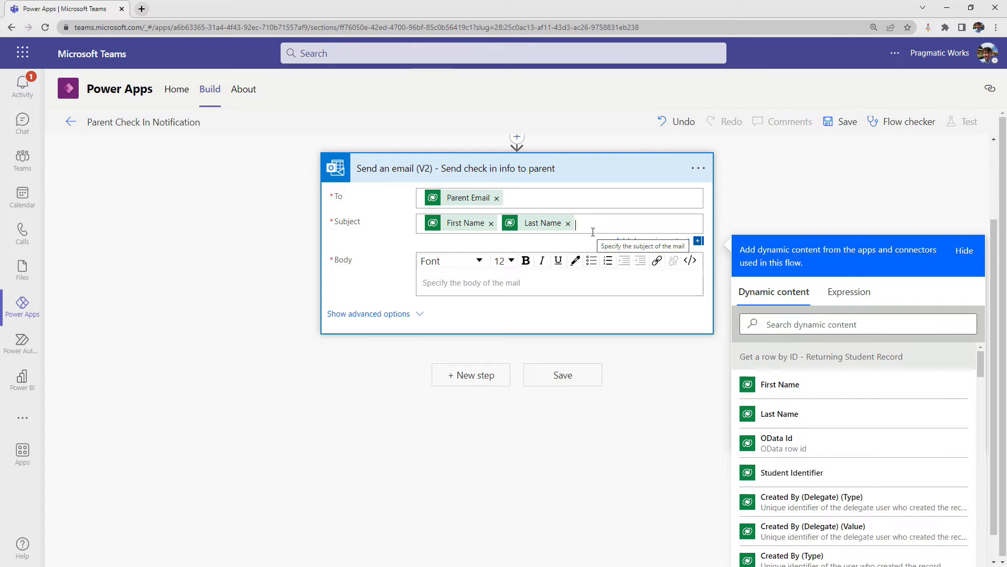
{"action": "type", "text": "has check in"}
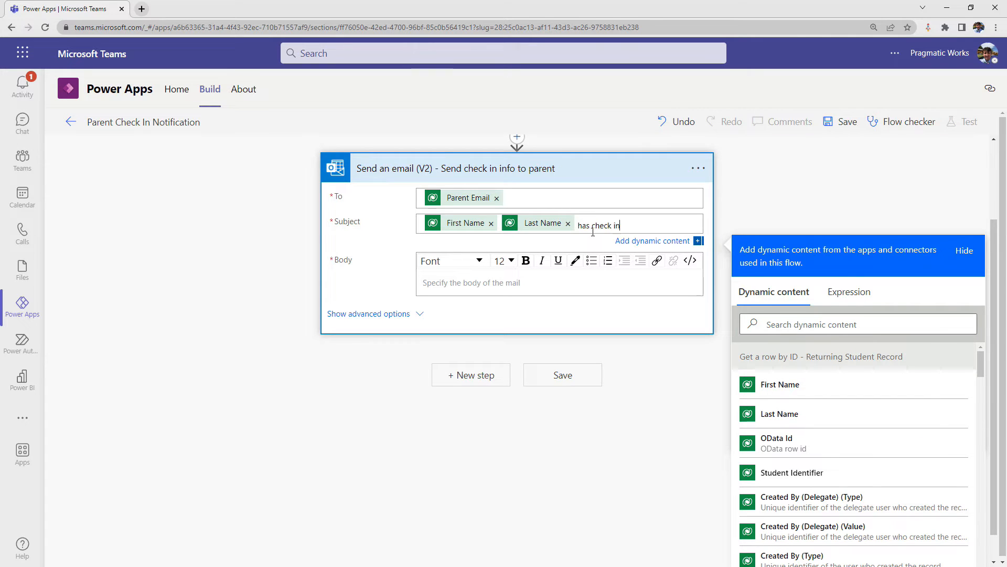
{"action": "type", "text": " during lunch"}
- Begin the email body with the text "Your child has check in during their lunch time on"
{"action": "left_click", "coordinate": [462, 283]}
{"action": "scroll", "coordinate": [498, 292], "scroll_direction": "up", "scroll_amount": 2}
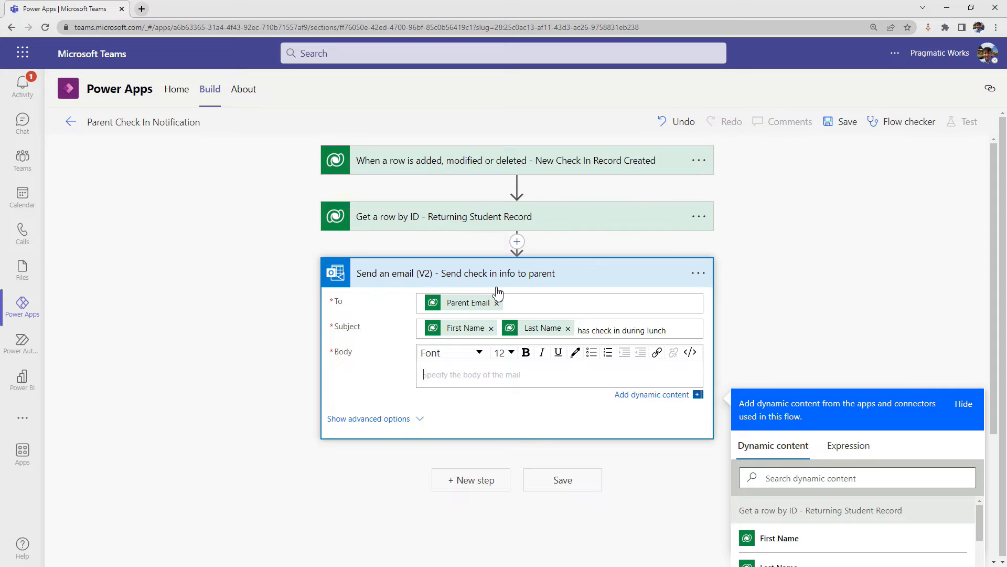
{"action": "scroll", "coordinate": [498, 292], "scroll_direction": "down", "scroll_amount": 1}
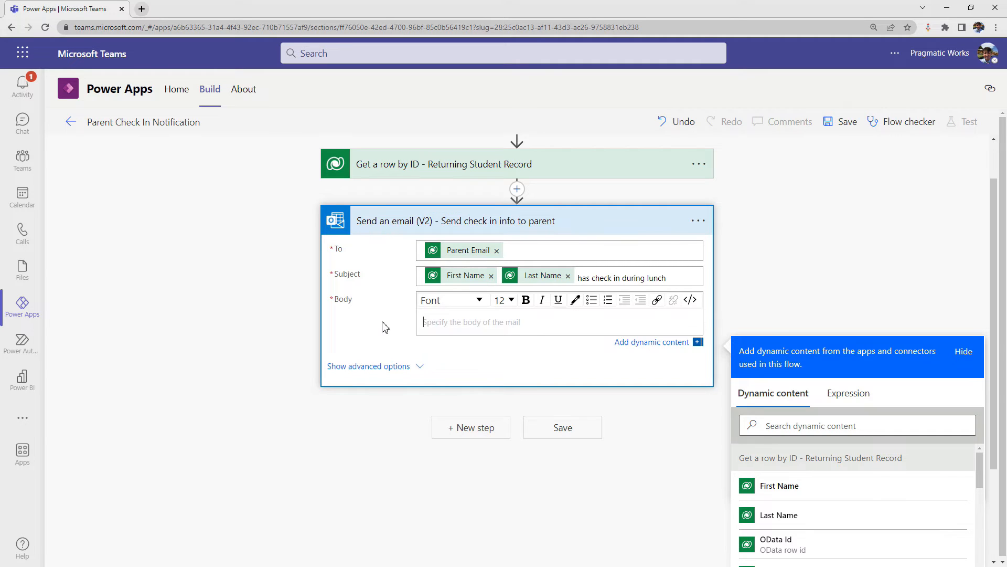
{"action": "type", "text": "You ch"}
{"action": "type", "text": "r child ha"}
{"action": "type", "text": "s check in during thier"}
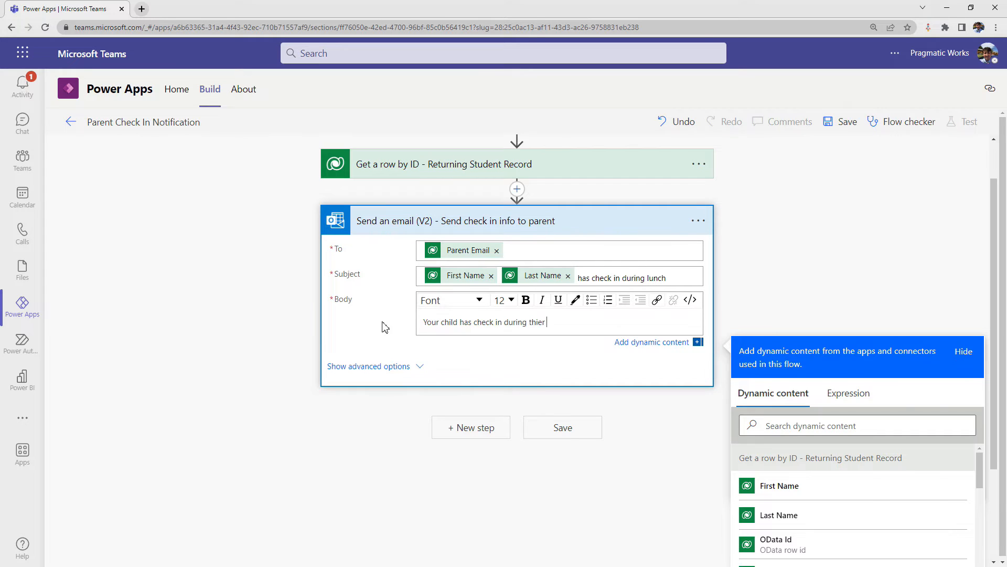
{"action": "key", "text": "BackSpace"}
{"action": "key", "text": "BackSpace"}
{"action": "key", "text": "BackSpace"}
{"action": "type", "text": "eir lunch time on"}
{"action": "scroll", "coordinate": [769, 263], "scroll_direction": "down", "scroll_amount": 2}
{"action": "scroll", "coordinate": [676, 247], "scroll_direction": "up", "scroll_amount": 1}
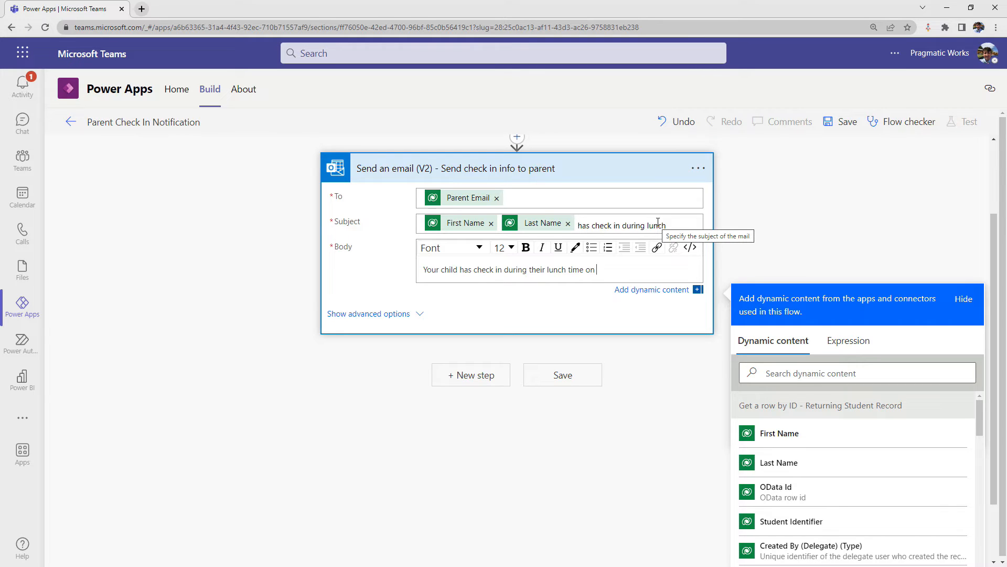
- Search the dynamic content for "check" and add Check In Date and Time to the email body, followed by "with"
{"action": "left_click", "coordinate": [784, 373]}
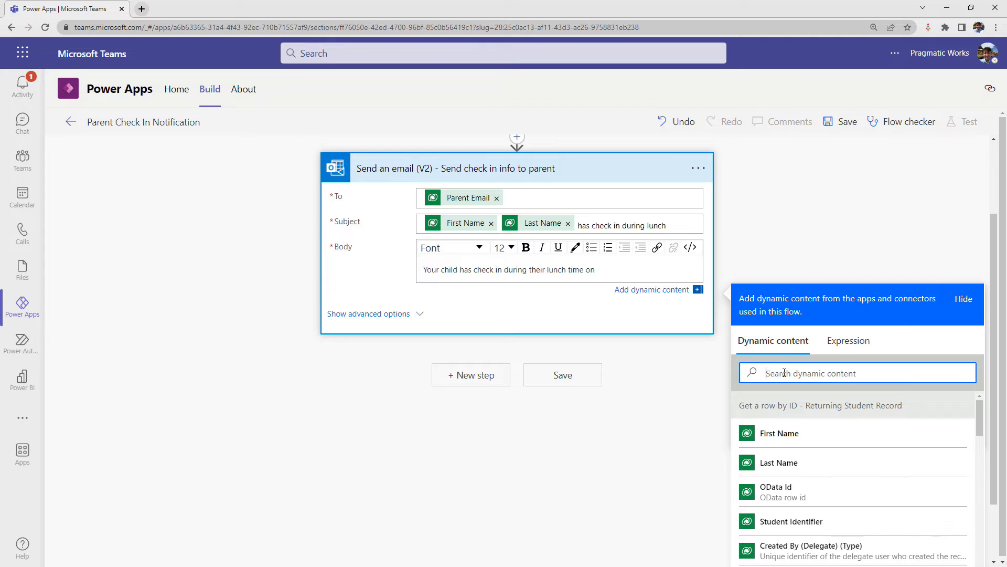
{"action": "type", "text": "check"}
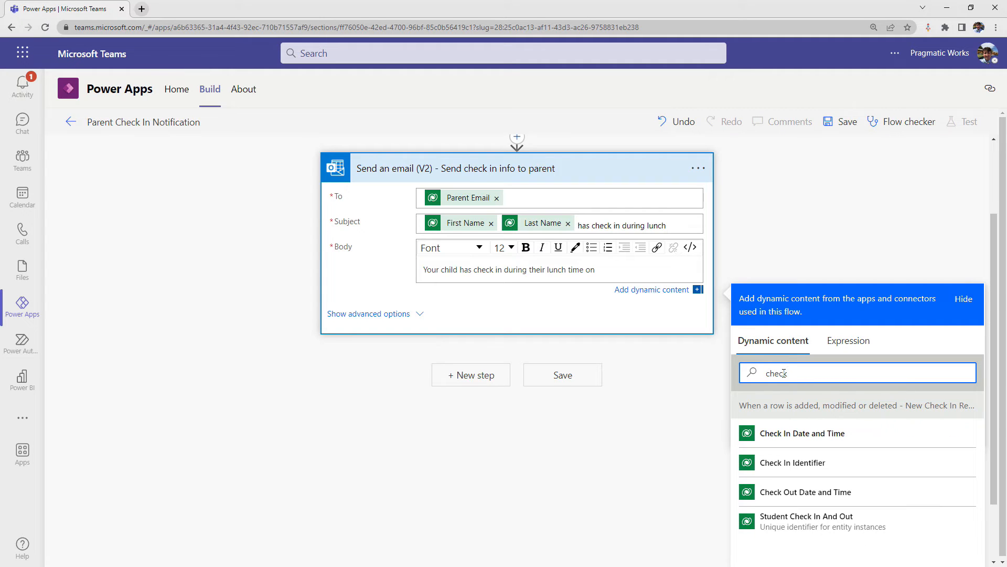
{"action": "left_click", "coordinate": [863, 445]}
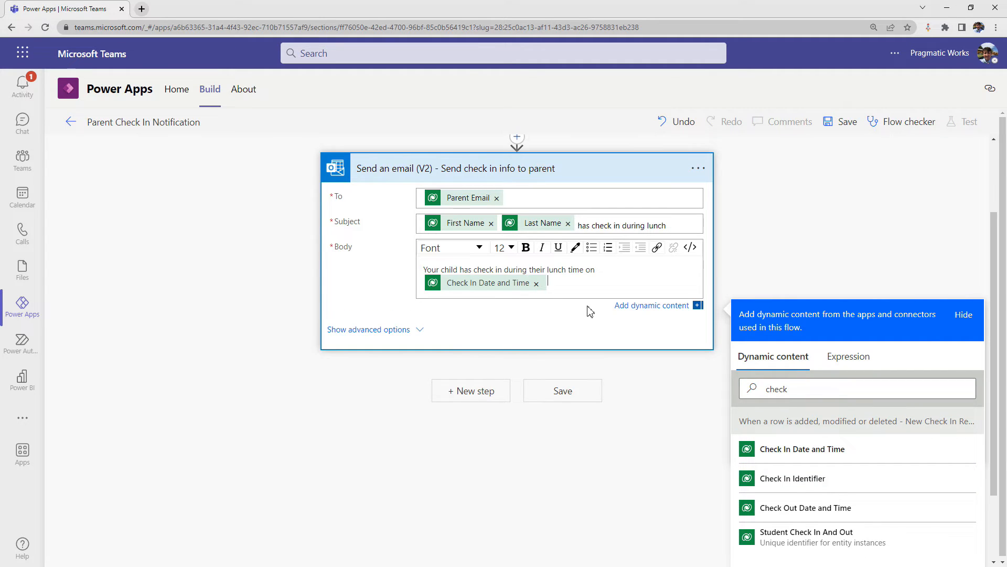
{"action": "type", "text": "with"}
- Search the dynamic content for "teach" and add Teacher to the email body, followed by "for"
{"action": "triple_click", "coordinate": [823, 389]}
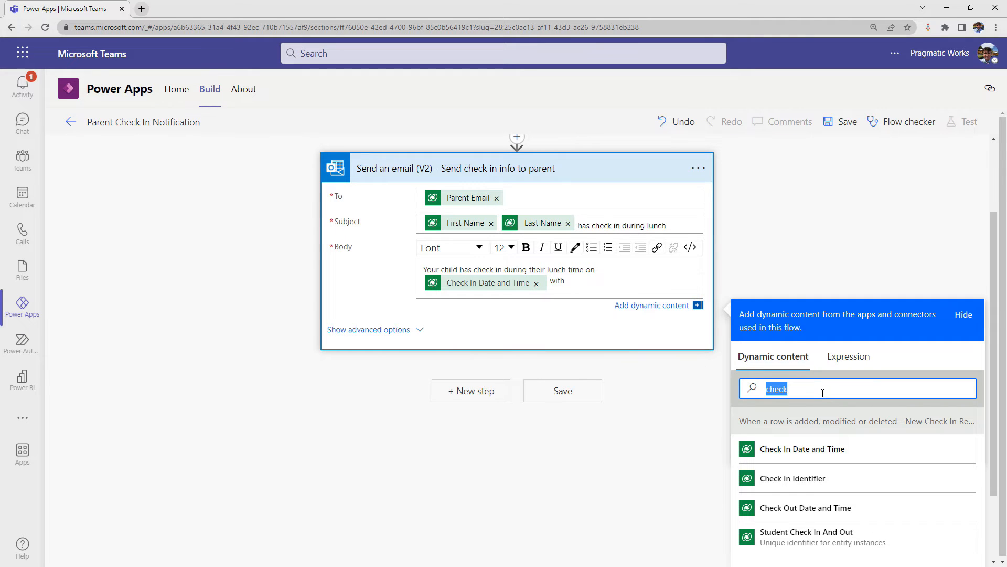
{"action": "type", "text": "teach"}
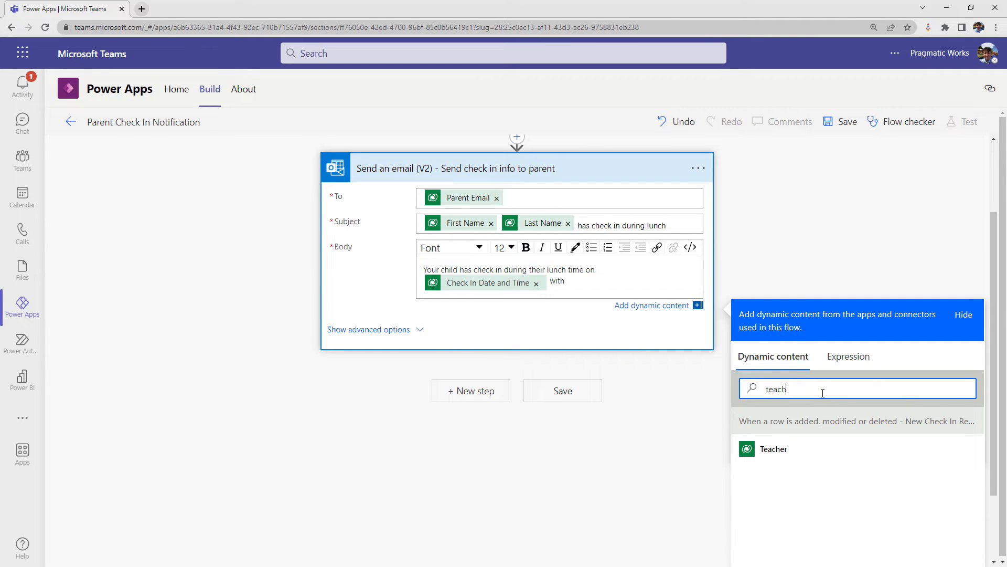
{"action": "left_click", "coordinate": [772, 455]}
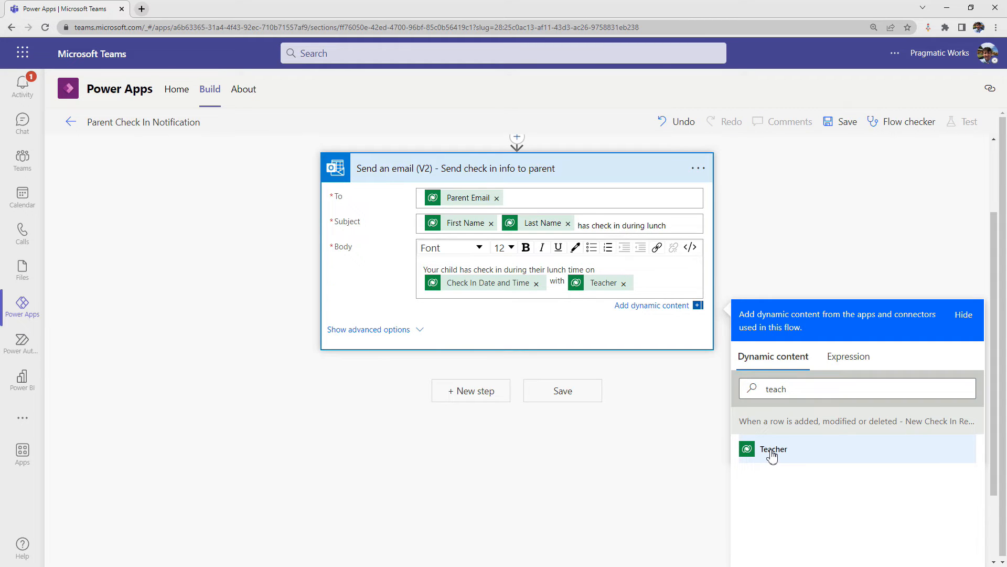
{"action": "type", "text": "for"}
- Search the dynamic content for "comme" and end the email body with Comments and a period
{"action": "double_click", "coordinate": [810, 395]}
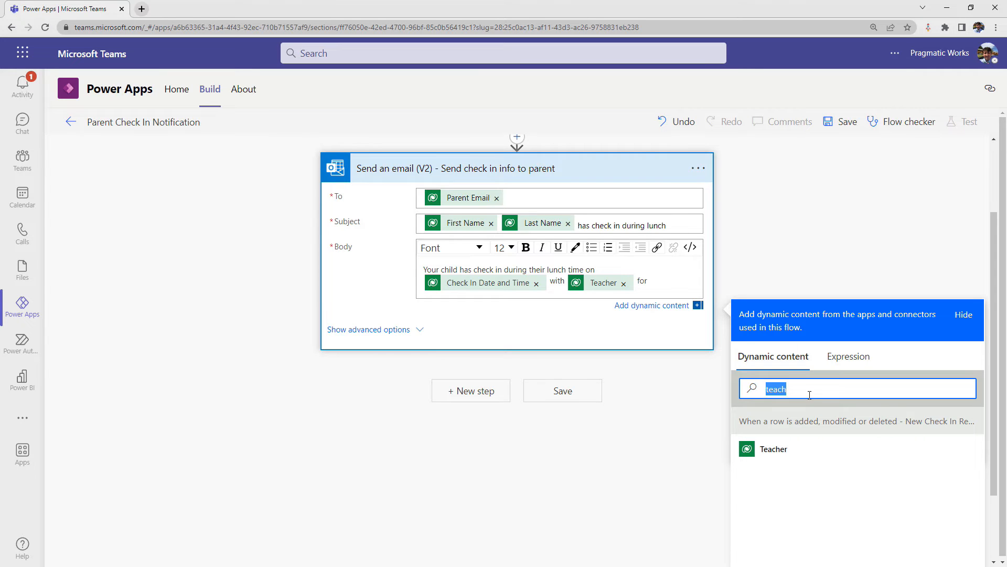
{"action": "type", "text": "comme"}
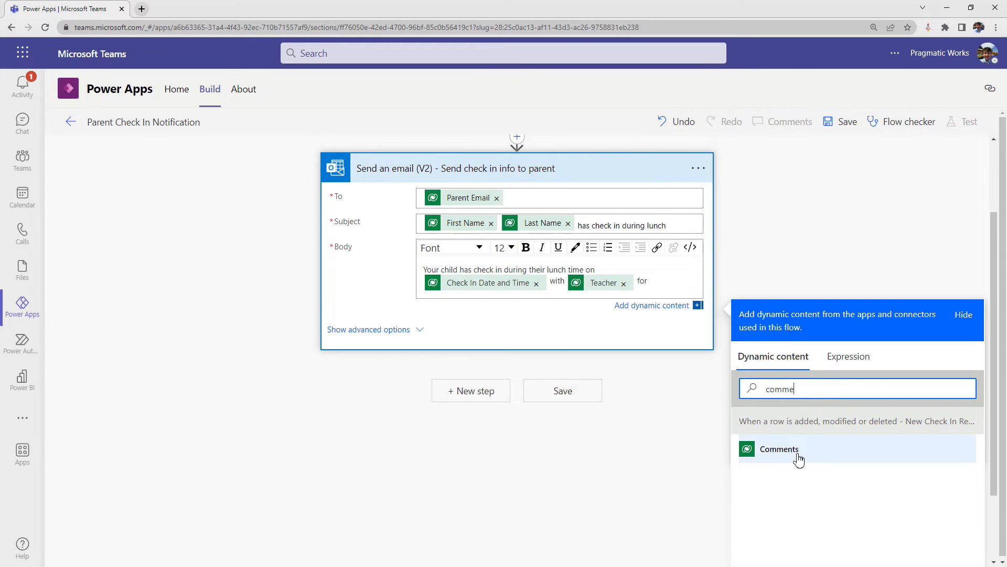
{"action": "left_click", "coordinate": [798, 460]}
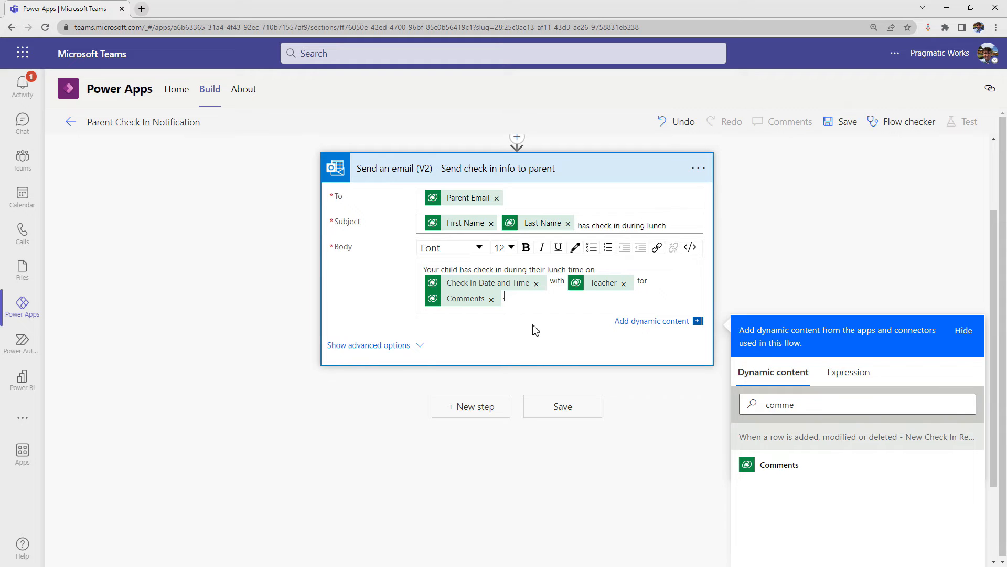
- Save the flow and start a manual test of it
{"action": "left_click", "coordinate": [841, 124]}
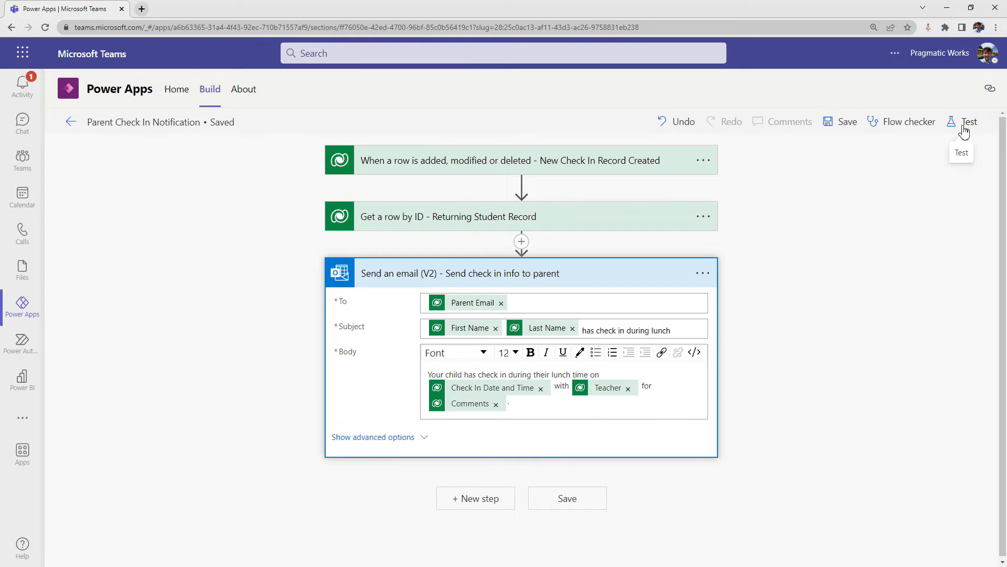
{"action": "left_click", "coordinate": [965, 131]}
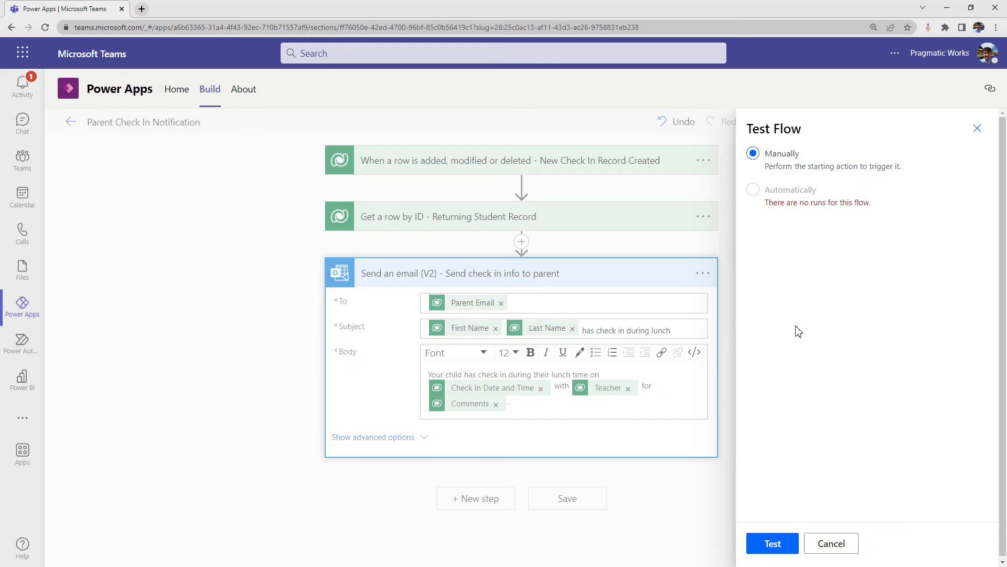
{"action": "left_click", "coordinate": [781, 542]}
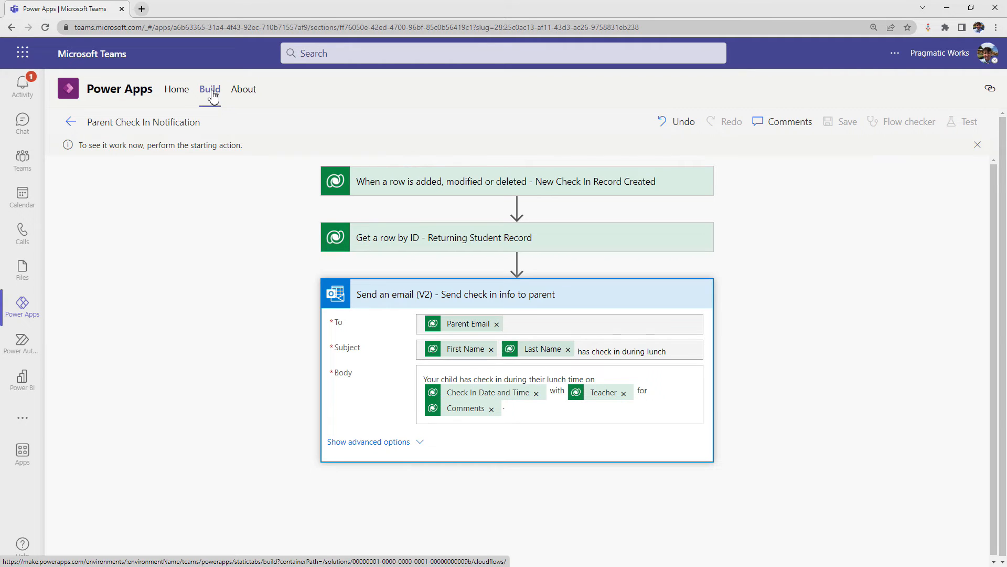
- Open the Student Check In App from the team's list of apps and run it in preview
{"action": "left_click", "coordinate": [213, 97]}
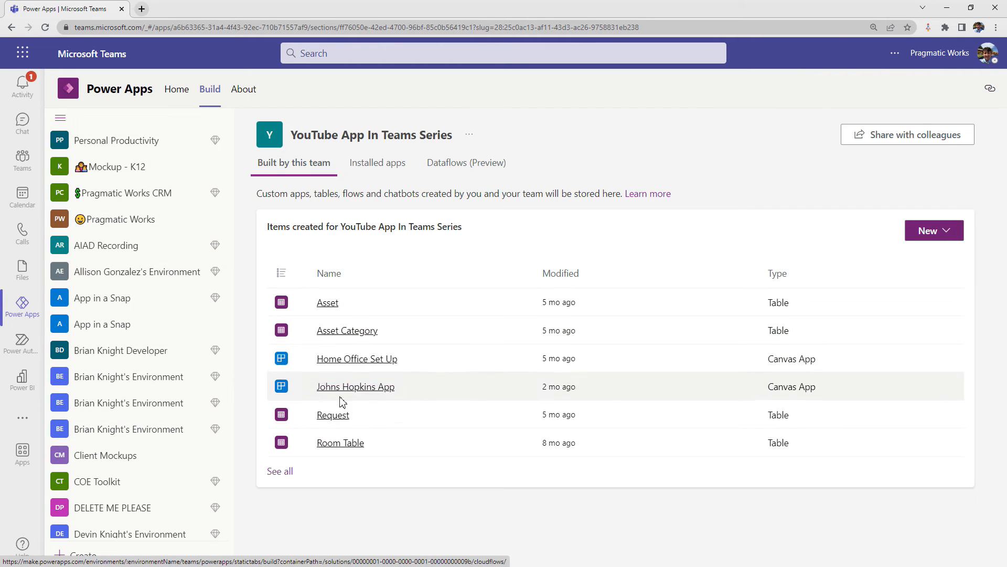
{"action": "left_click", "coordinate": [285, 475]}
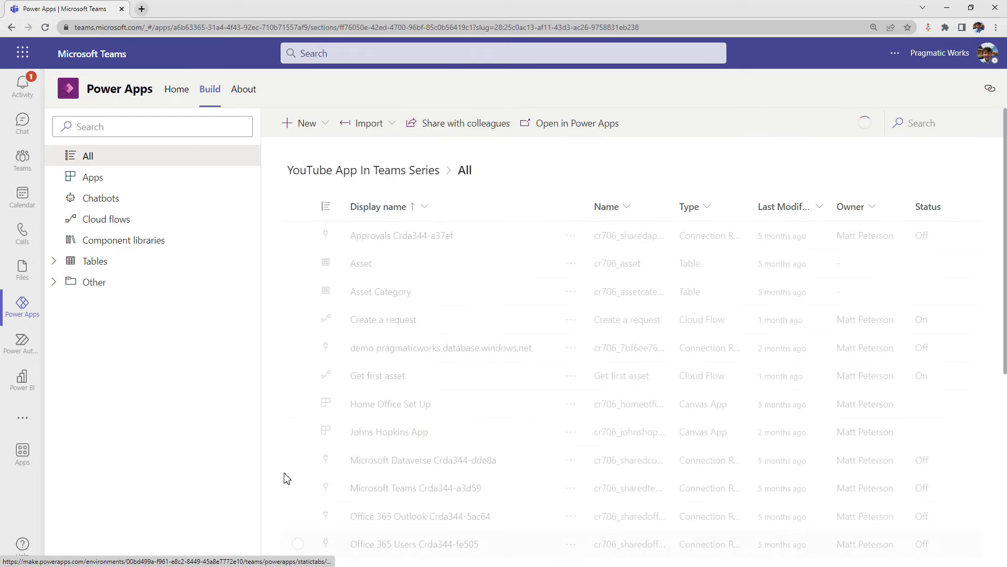
{"action": "left_click", "coordinate": [113, 184]}
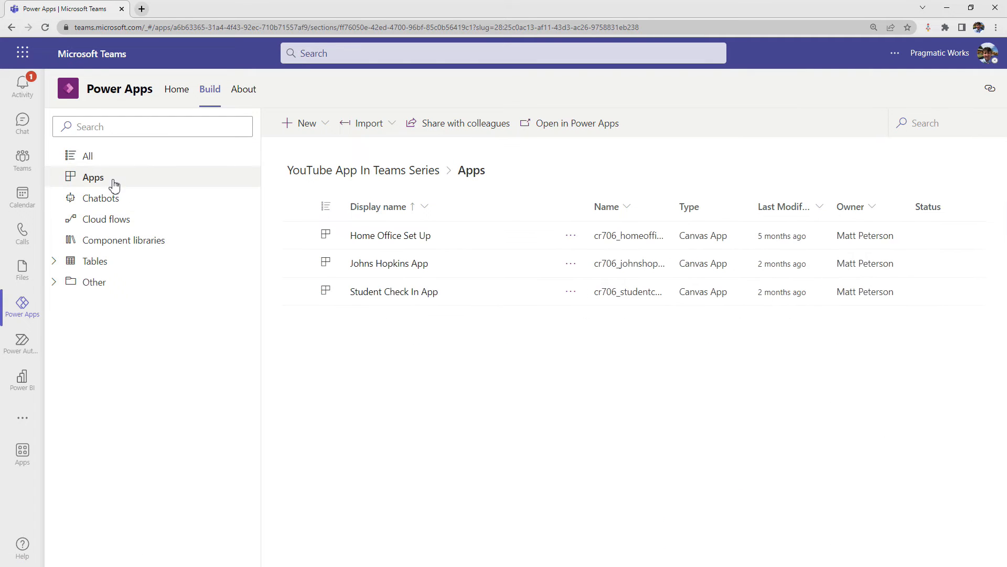
{"action": "left_click", "coordinate": [396, 295]}
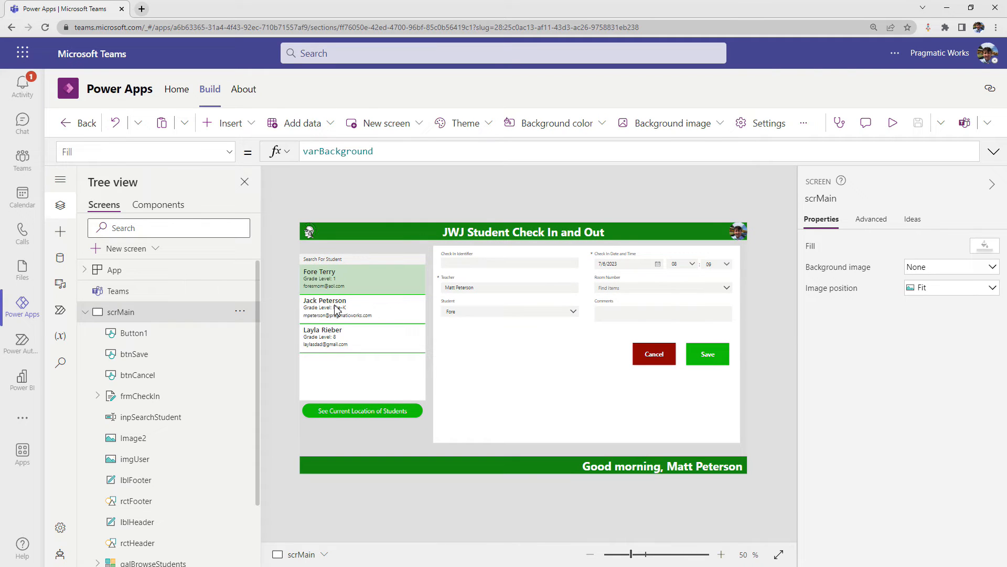
{"action": "left_click", "coordinate": [893, 124]}
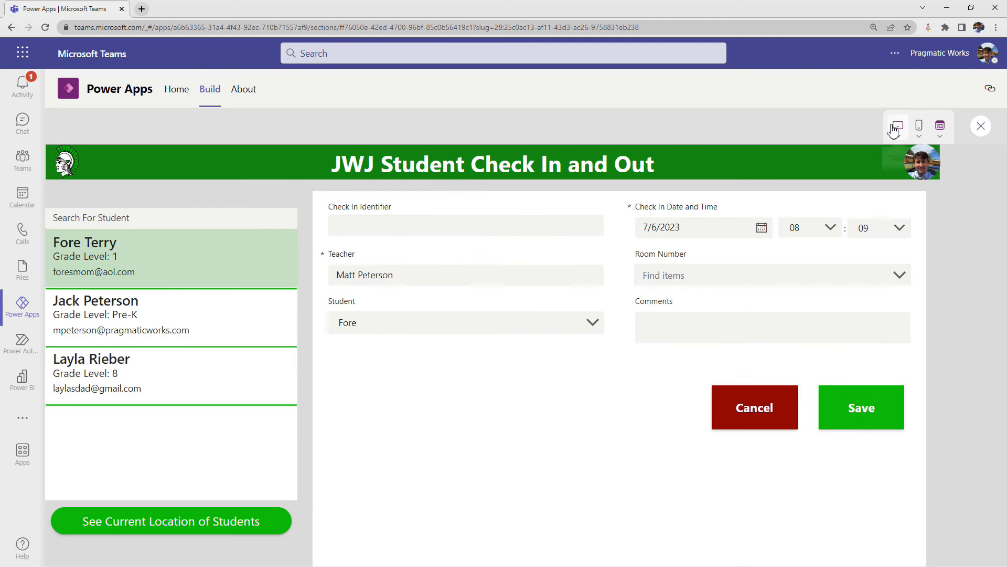
- Check in the Pre-K student to room 26 with the comment "Receiving help for Quadratics upcoming test.", then save and confirm the record
{"action": "left_click", "coordinate": [120, 320]}
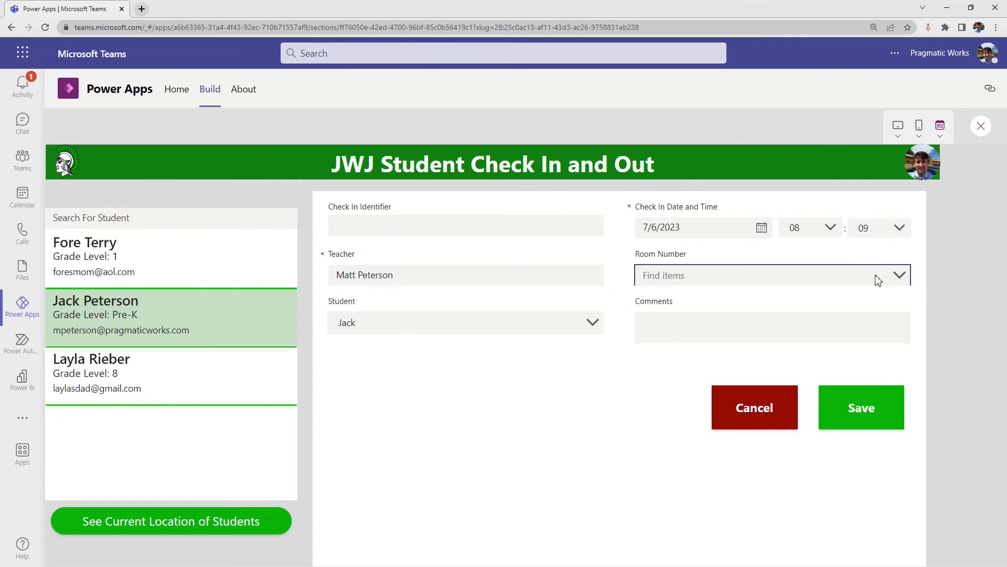
{"action": "left_click", "coordinate": [899, 278]}
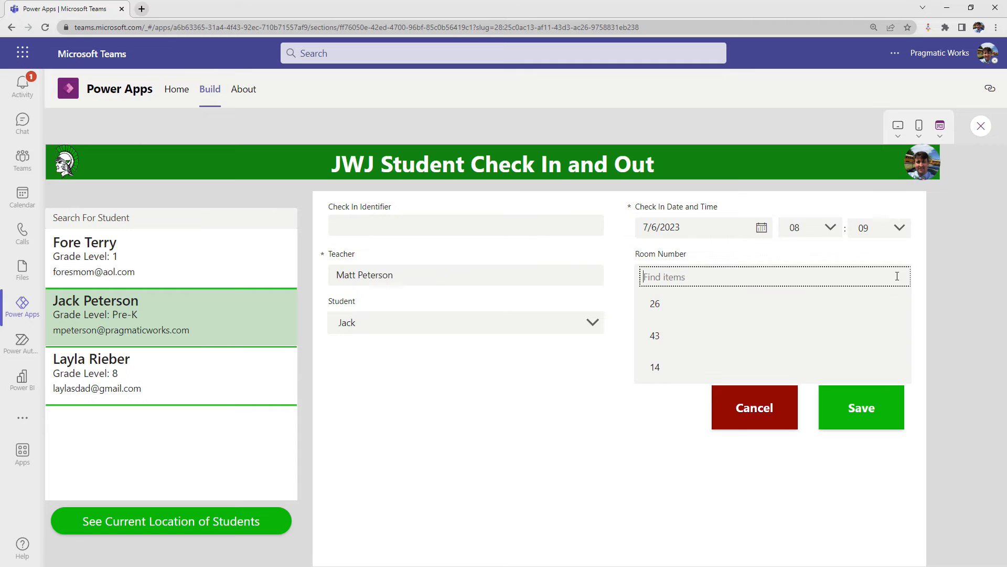
{"action": "left_click", "coordinate": [677, 309]}
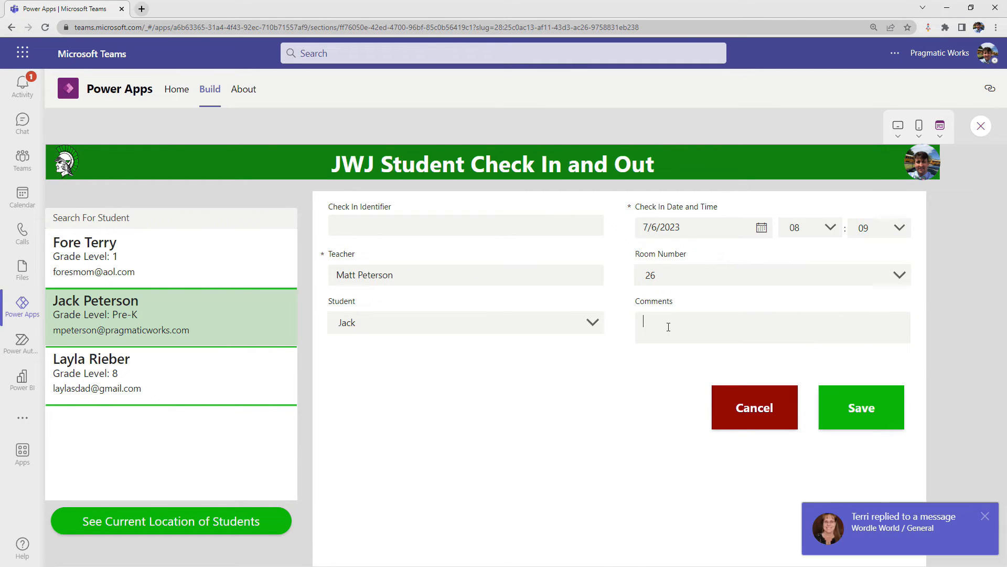
{"action": "left_click", "coordinate": [985, 516]}
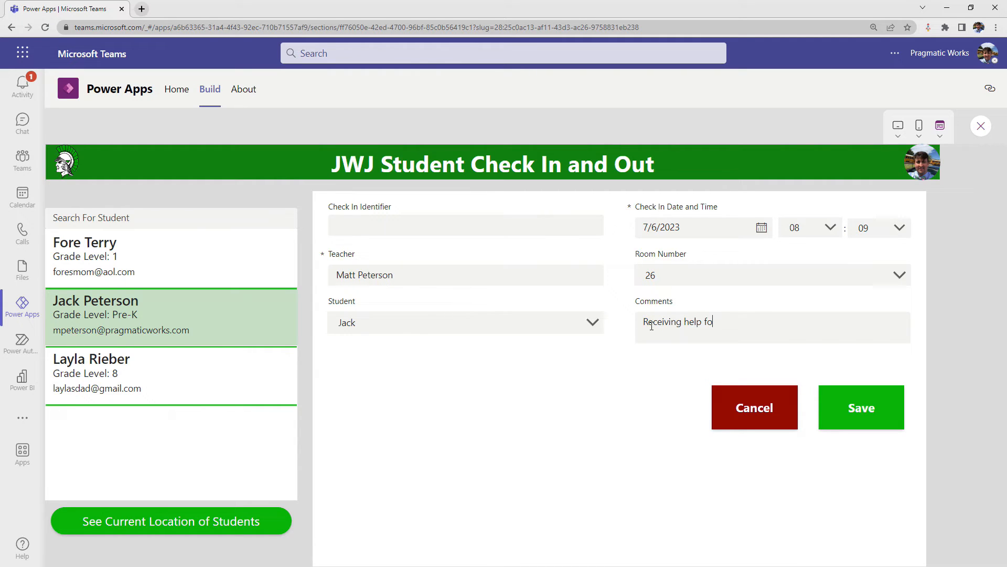
{"action": "type", "text": "Quadraticu"}
{"action": "left_click", "coordinate": [871, 411]}
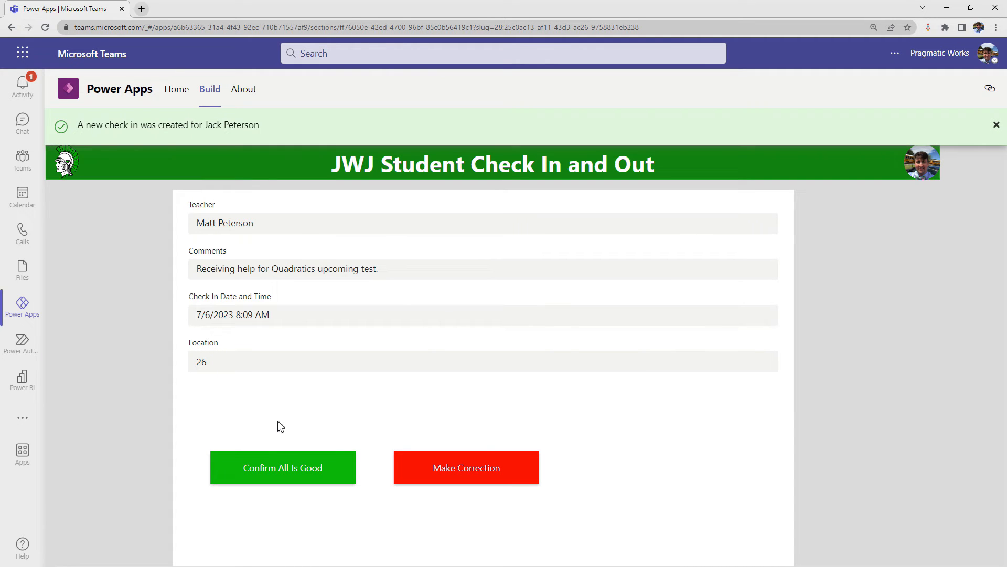
{"action": "left_click", "coordinate": [277, 480]}
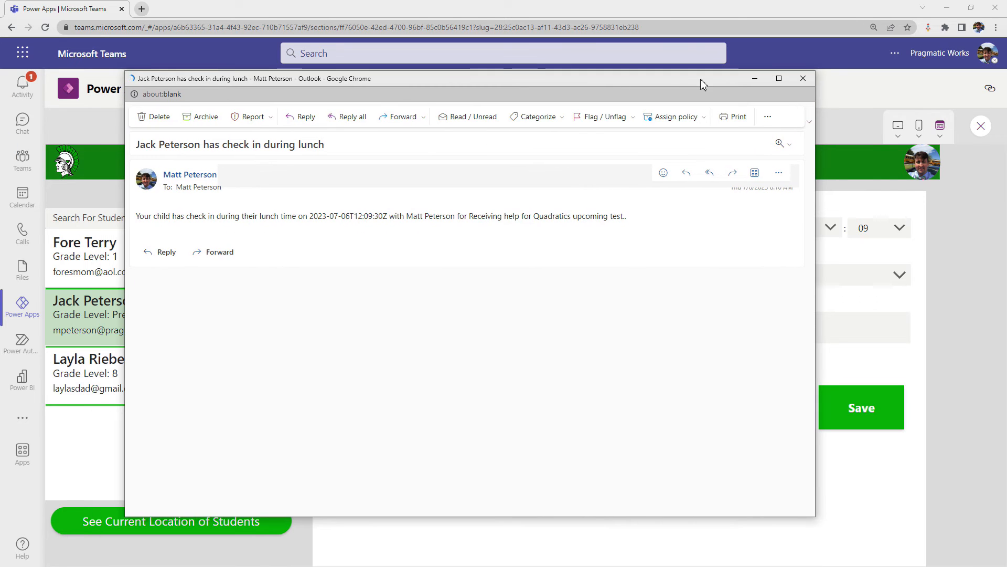
- Examine the received check-in email at full size, especially the date and time format in its body, and close it
{"action": "left_click", "coordinate": [782, 78]}
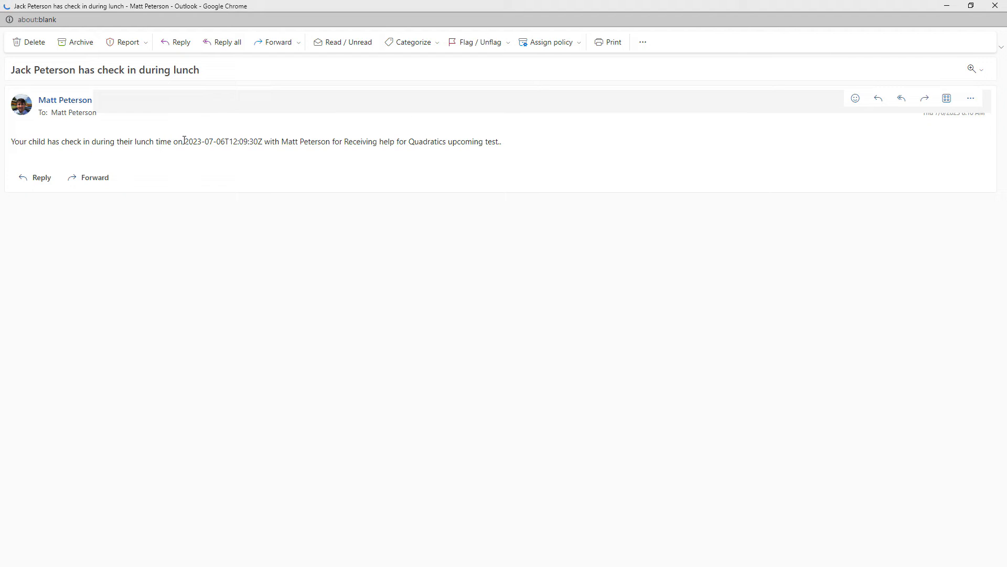
{"action": "left_click_drag", "start_coordinate": [184, 140], "coordinate": [260, 137]}
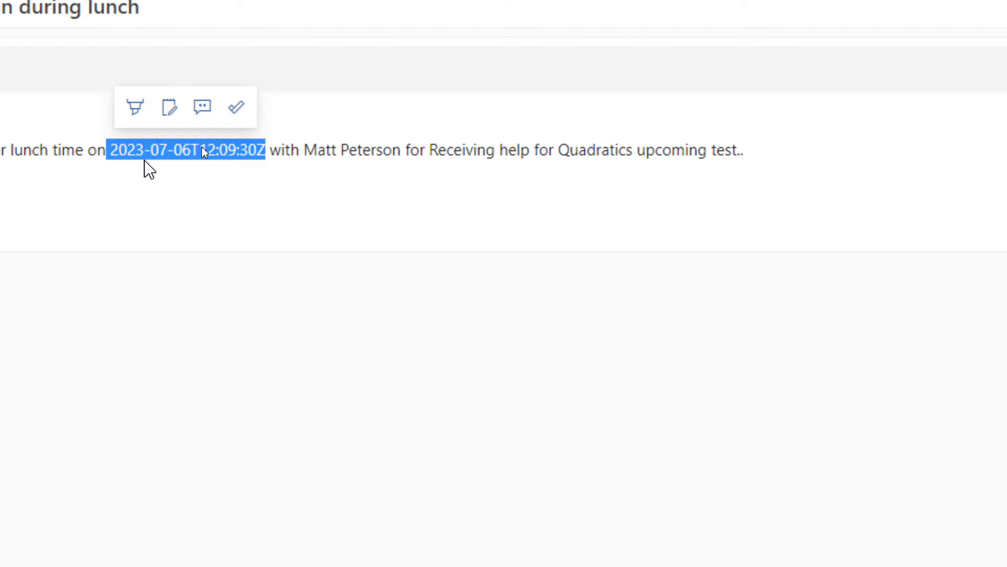
{"action": "left_click", "coordinate": [173, 180]}
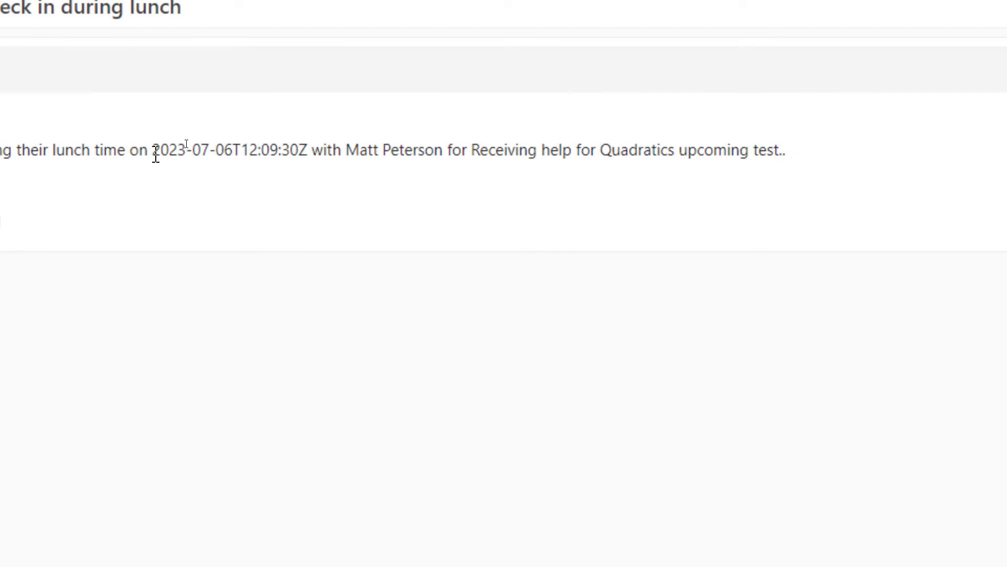
{"action": "left_click_drag", "start_coordinate": [156, 154], "coordinate": [305, 162]}
{"action": "key", "text": "ctrl+c"}
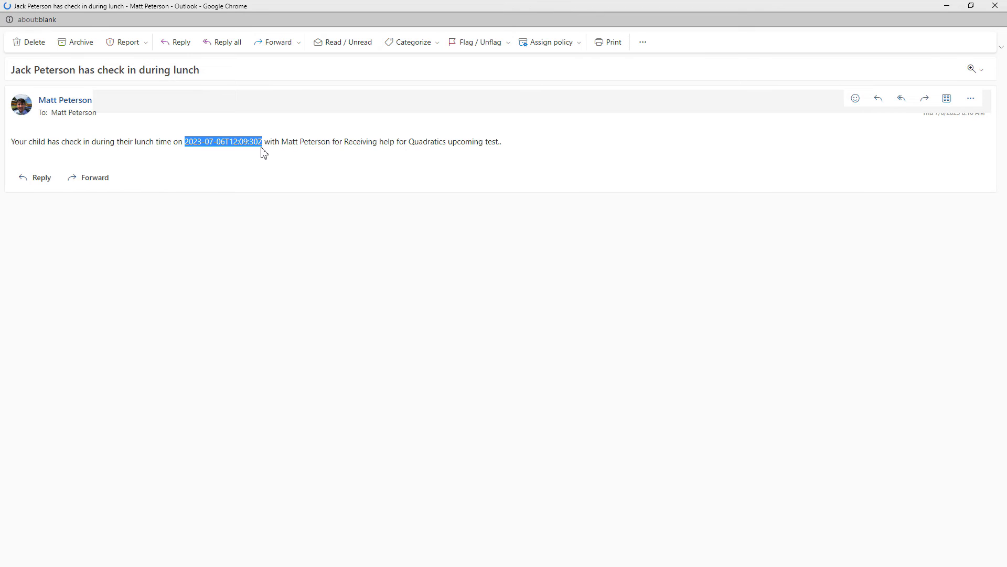
{"action": "left_click", "coordinate": [999, 5]}
- Open the details page of the Parent Check In Notification flow from the team's cloud flows
{"action": "left_click", "coordinate": [207, 96]}
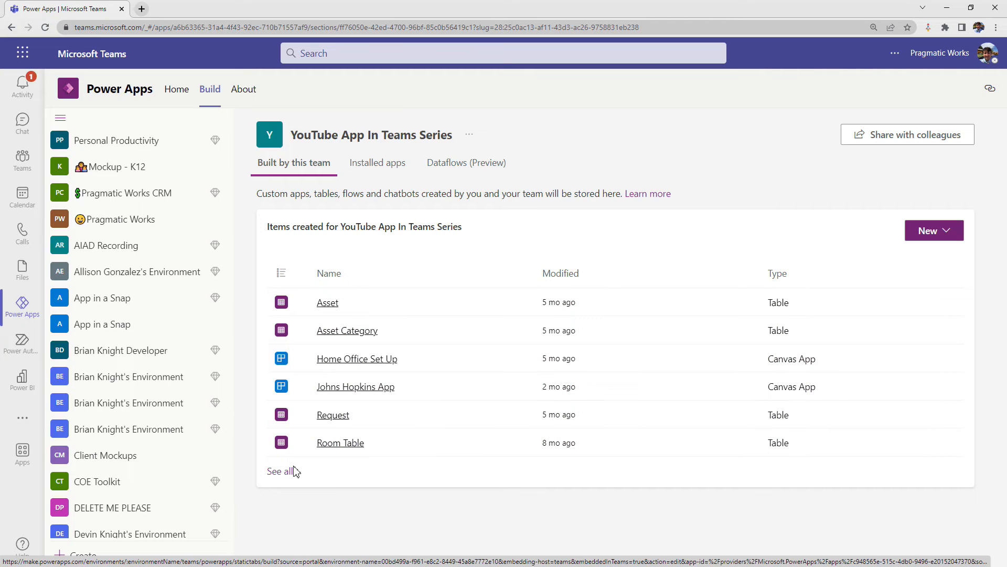
{"action": "left_click", "coordinate": [280, 472]}
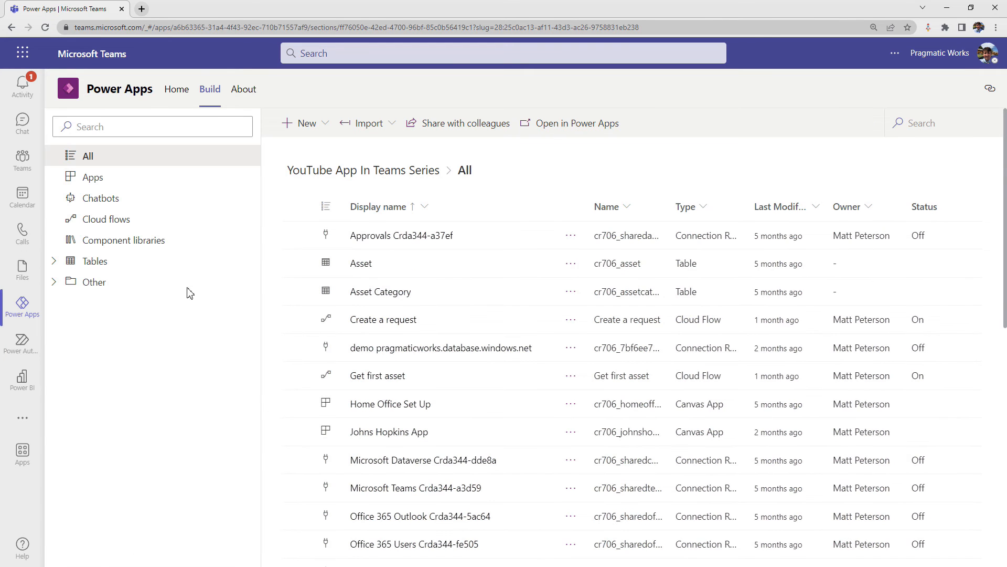
{"action": "left_click", "coordinate": [113, 219]}
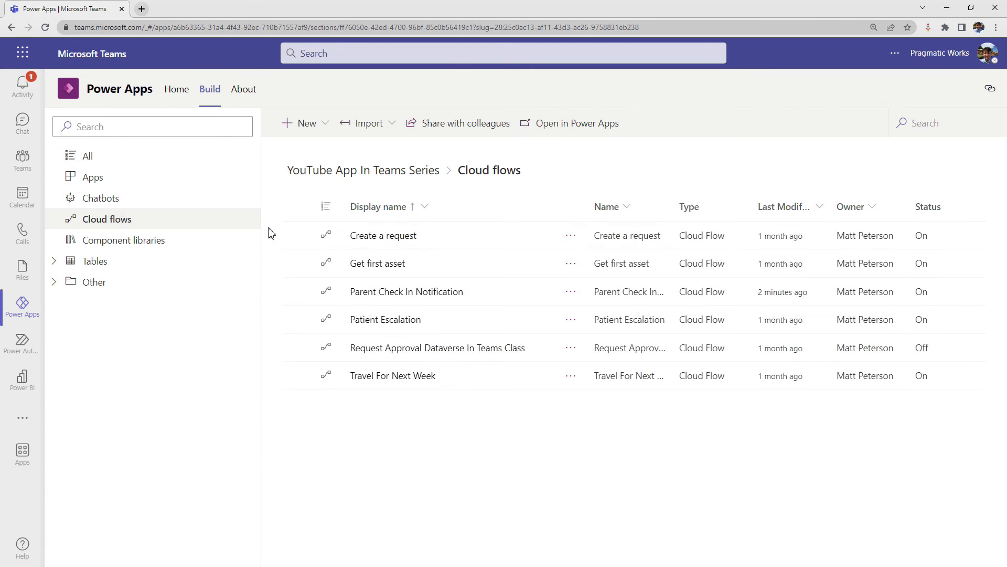
{"action": "left_click", "coordinate": [386, 295]}
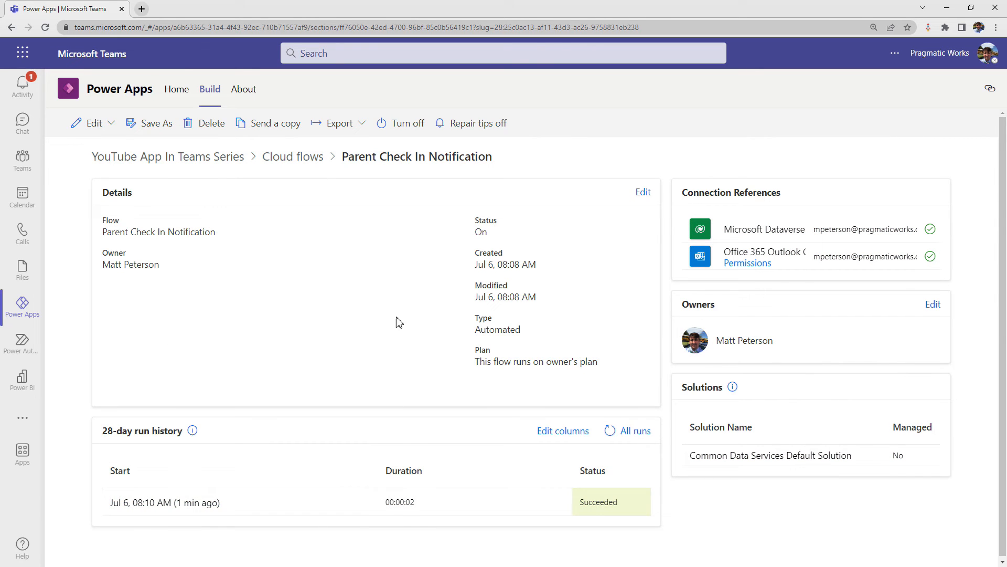
- Open the flow in the designer and remove the Check In Date and Time value from the Send an email action's body
{"action": "left_click", "coordinate": [91, 126]}
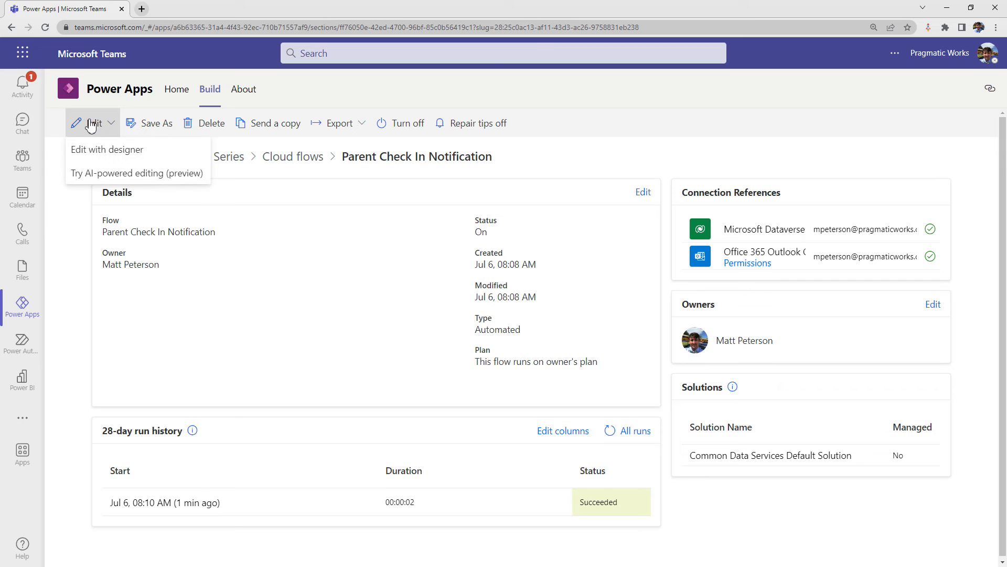
{"action": "left_click", "coordinate": [112, 149]}
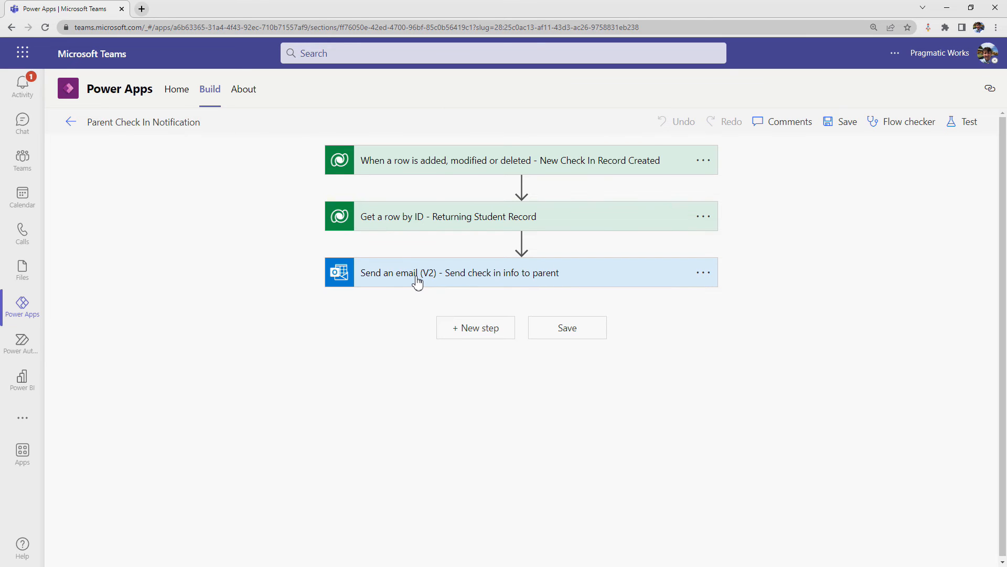
{"action": "left_click", "coordinate": [418, 283]}
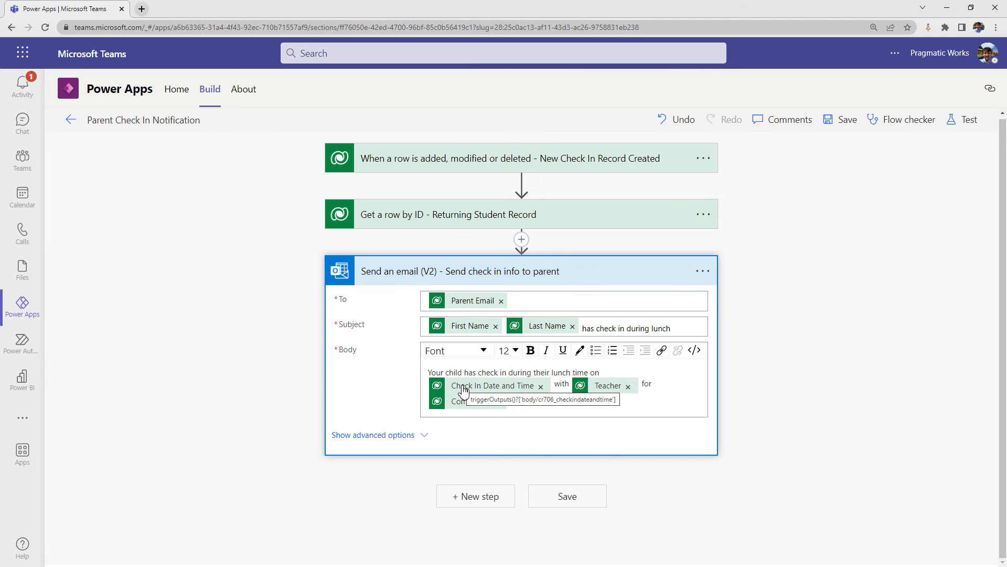
{"action": "left_click", "coordinate": [540, 388]}
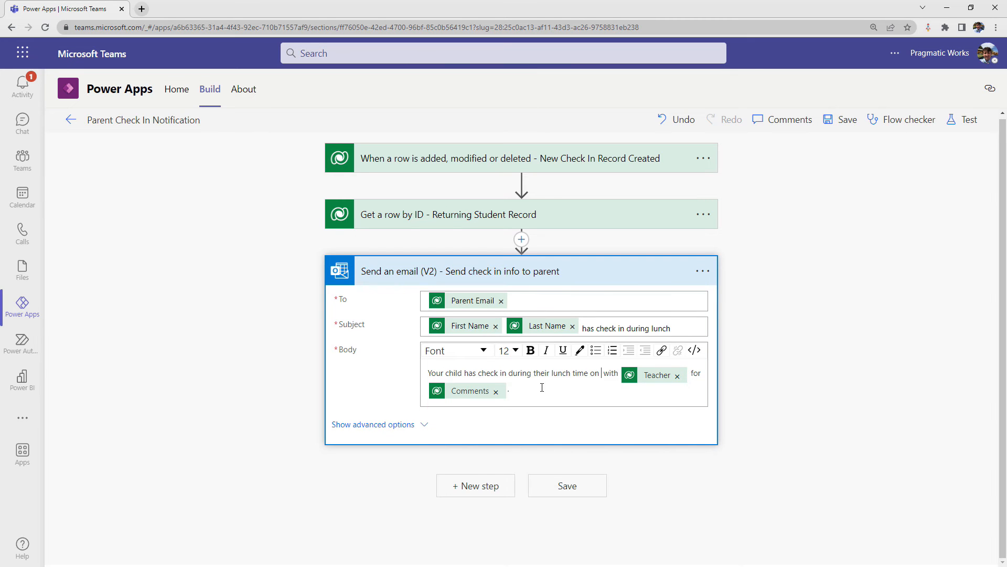
- Start a Format data by examples expression in the email body and select Check In Date and Time as its source value
{"action": "scroll", "coordinate": [858, 259], "scroll_direction": "down", "scroll_amount": 1}
{"action": "scroll", "coordinate": [858, 259], "scroll_direction": "down", "scroll_amount": 3}
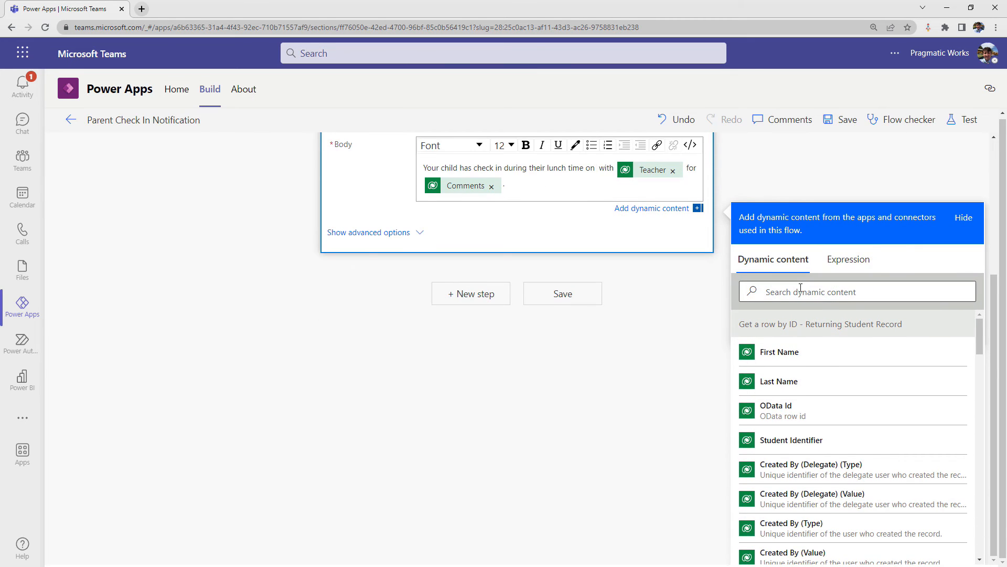
{"action": "left_click", "coordinate": [844, 265]}
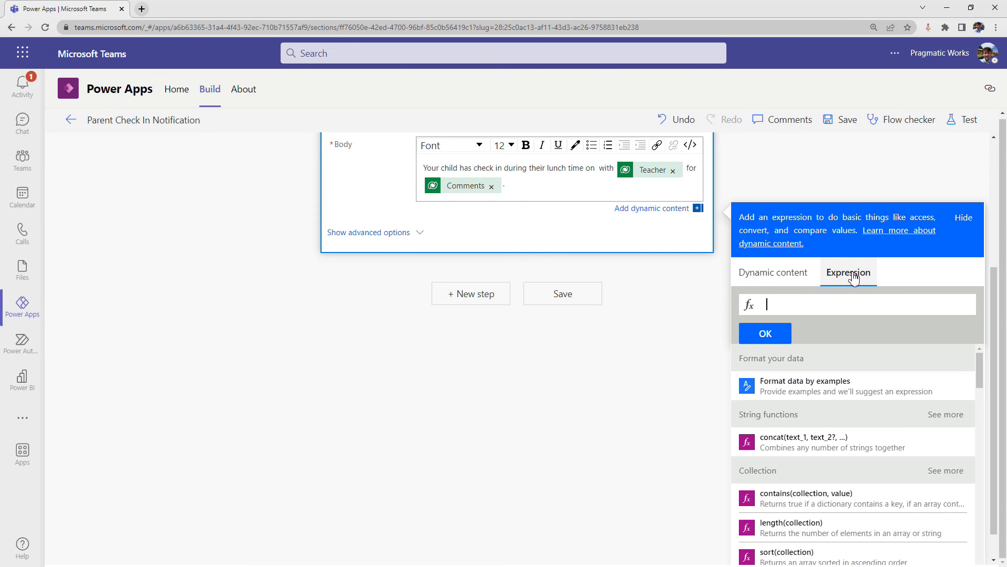
{"action": "left_click", "coordinate": [787, 388]}
{"action": "left_click", "coordinate": [626, 185]}
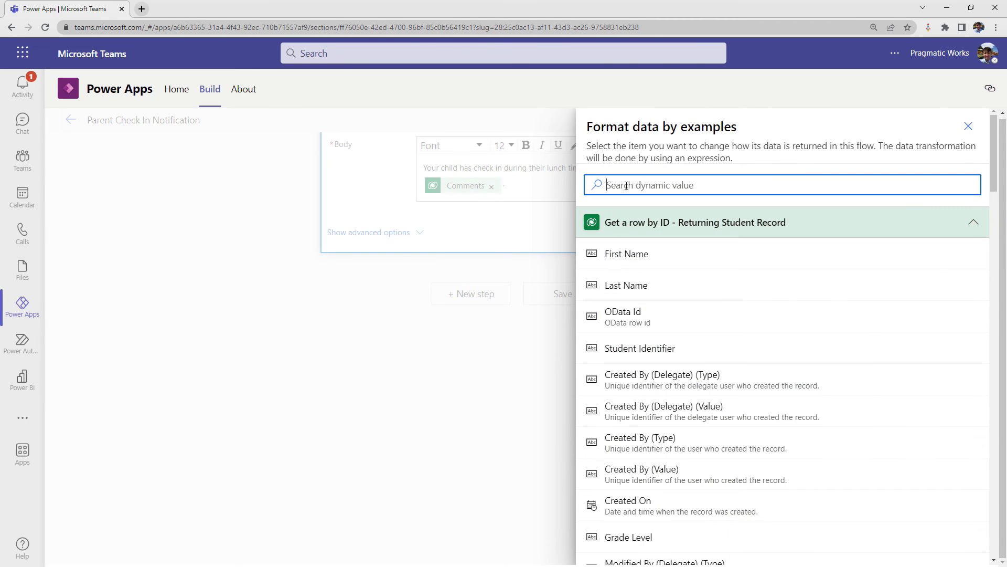
{"action": "type", "text": "ch"}
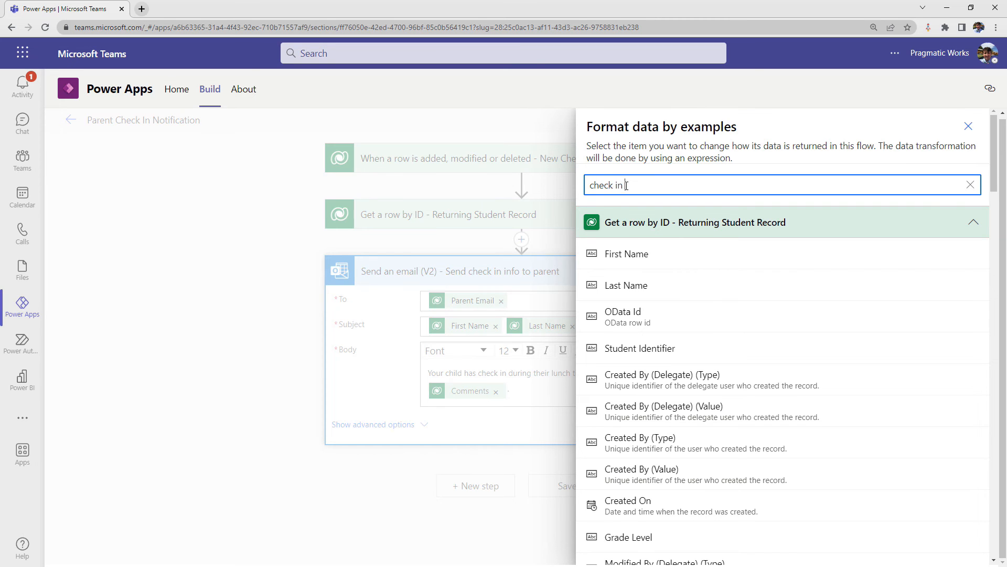
{"action": "type", "text": "eck in"}
{"action": "left_click", "coordinate": [673, 261]}
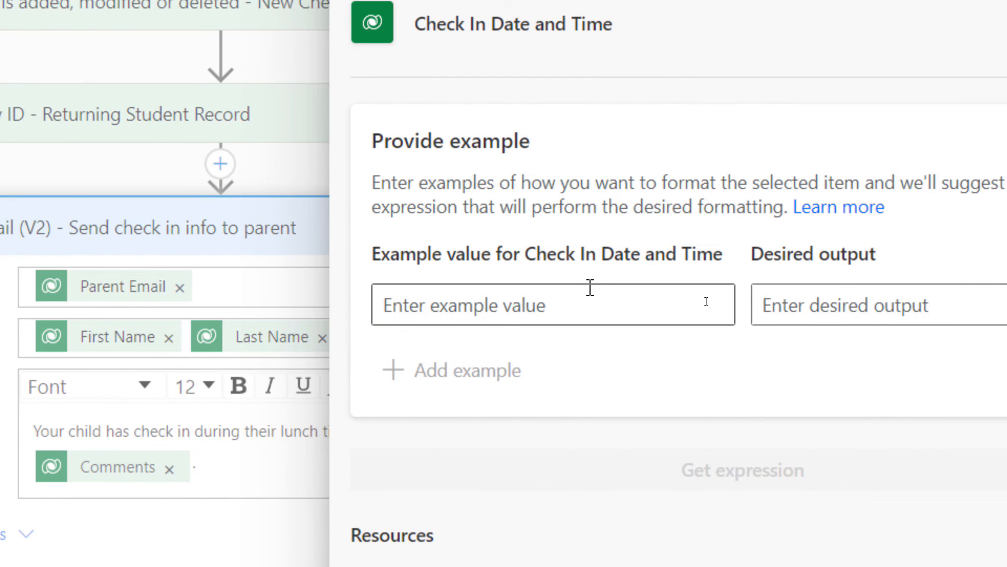
- Provide the example value 2023-07-06T12:09:30Z with the desired output "July 6 of 2023"
{"action": "left_click", "coordinate": [563, 300]}
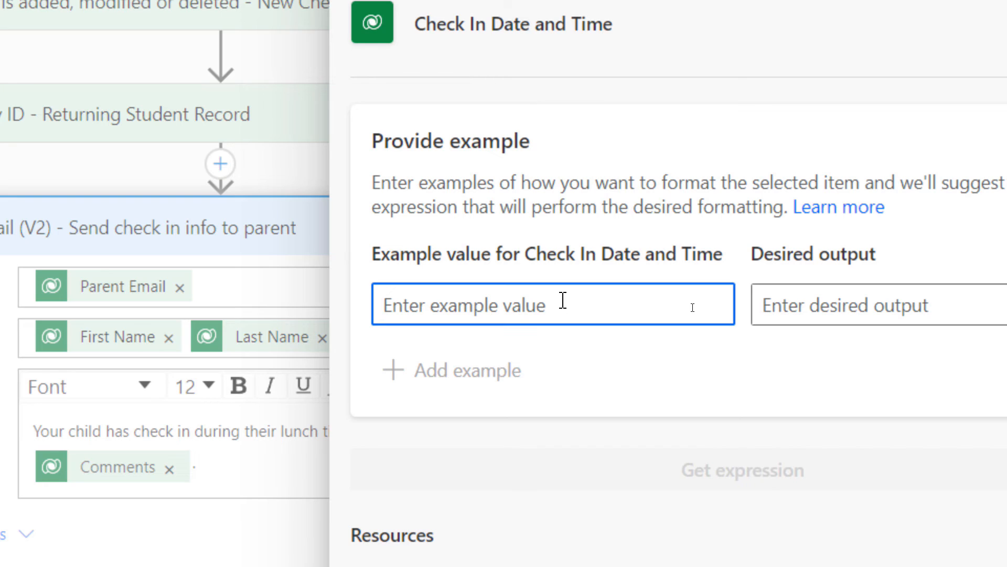
{"action": "key", "text": "ctrl+v"}
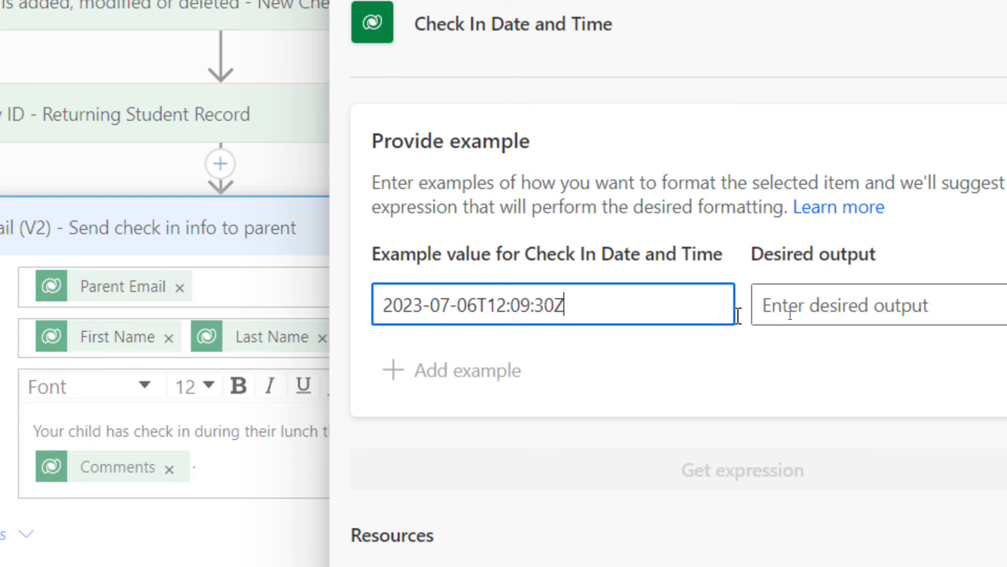
{"action": "left_click", "coordinate": [997, 310]}
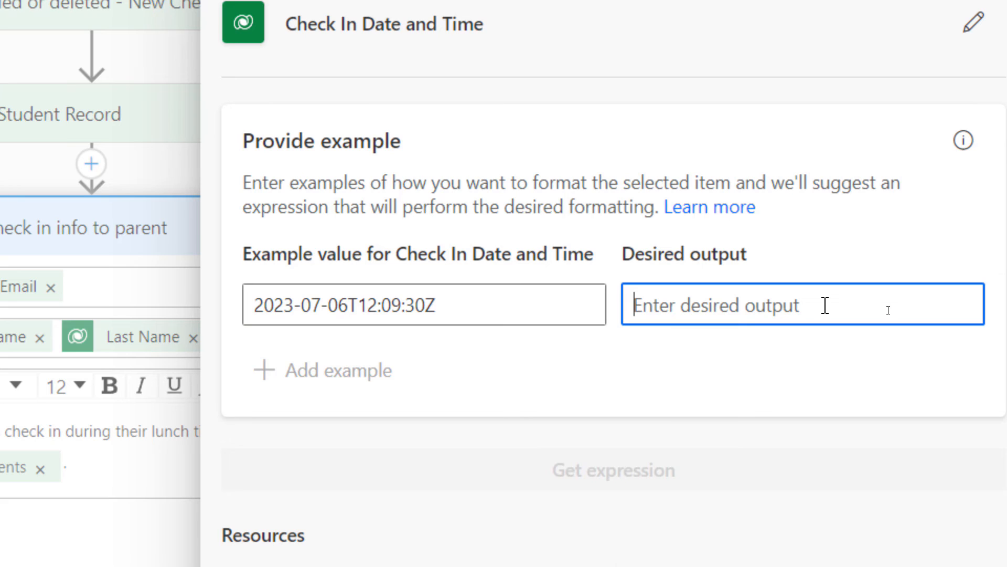
{"action": "type", "text": "July "}
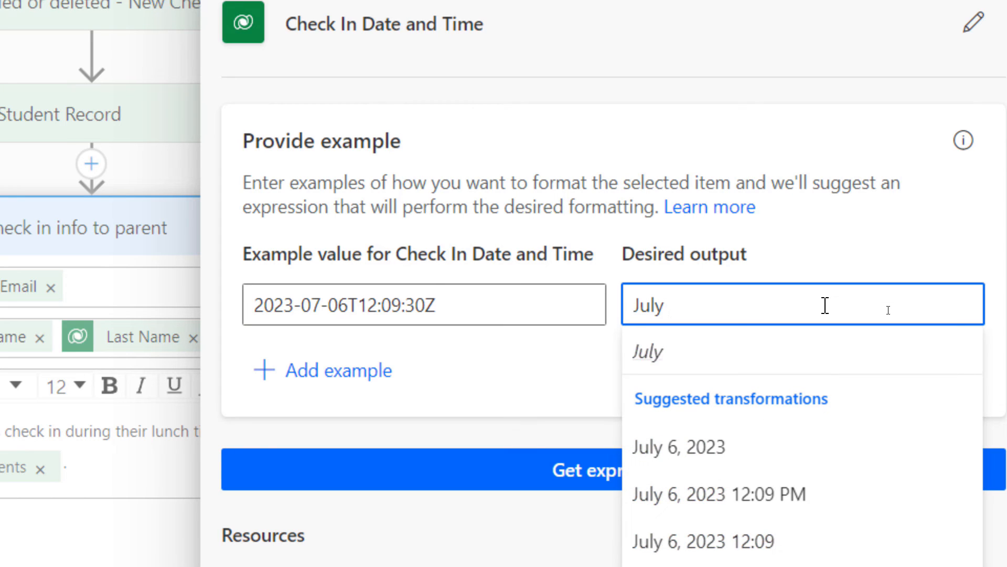
{"action": "type", "text": "6 of 20"}
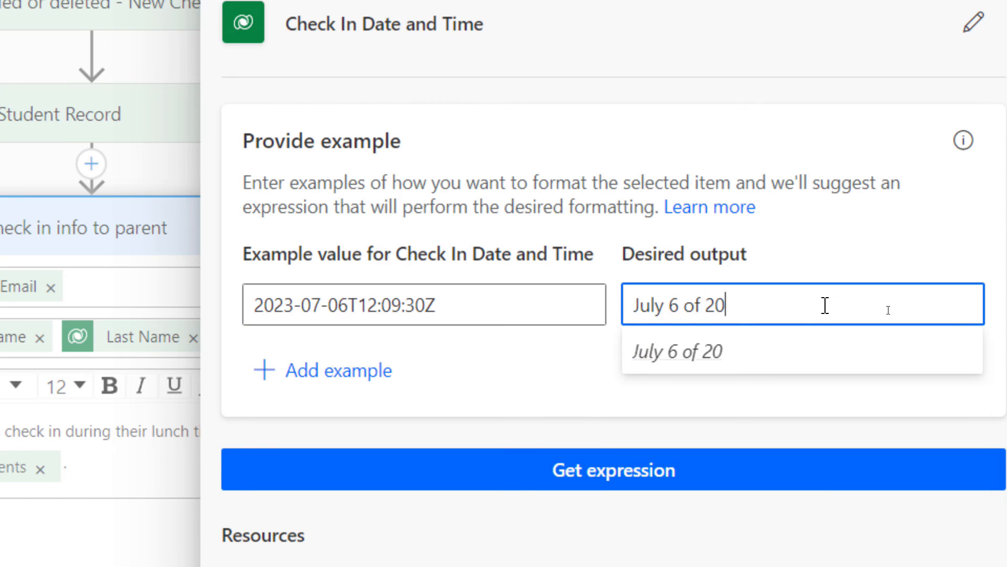
{"action": "type", "text": "23"}
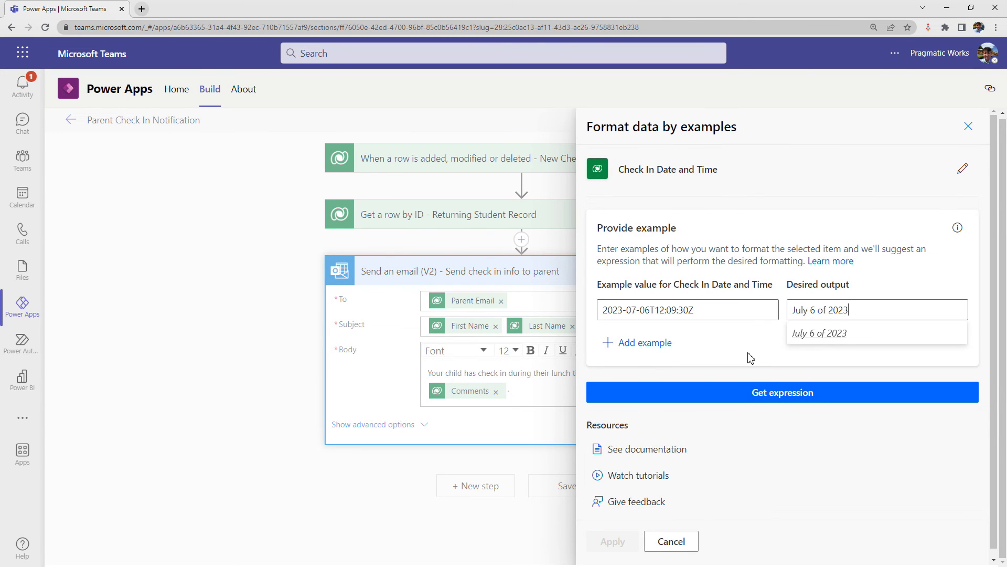
{"action": "left_click", "coordinate": [748, 352]}
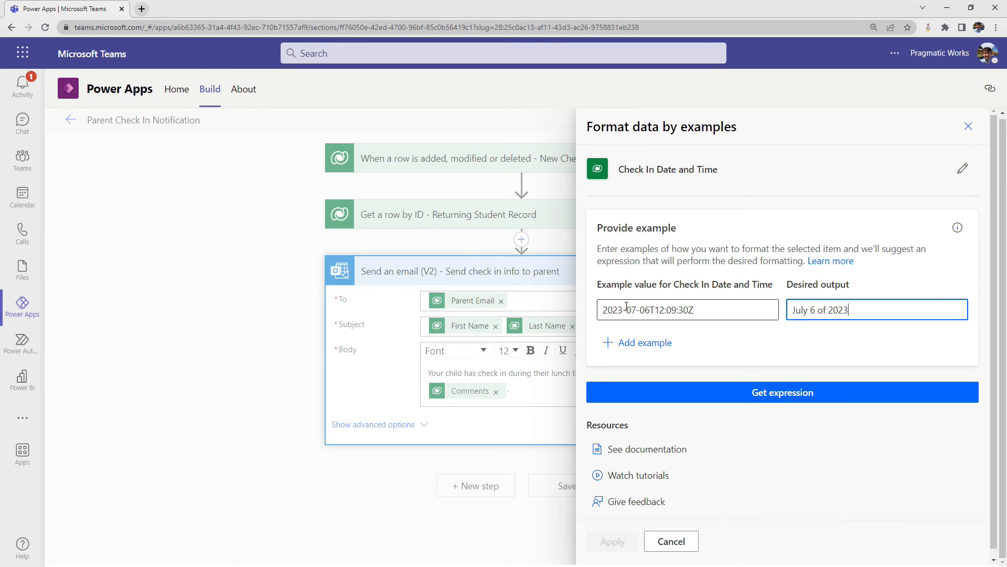
- Generate the suggested date expression from the example and apply it to the email body
{"action": "left_click", "coordinate": [750, 392]}
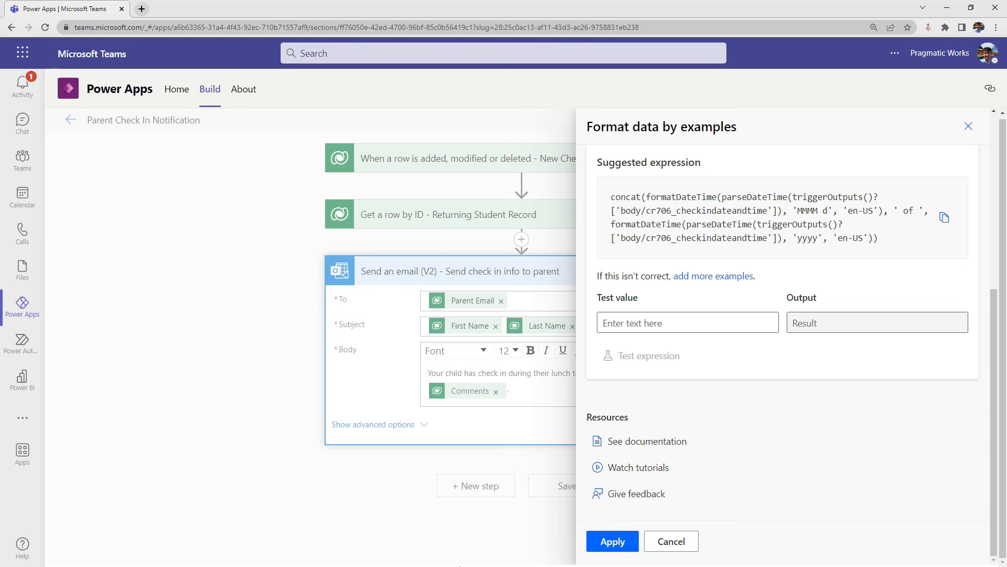
{"action": "left_click", "coordinate": [610, 543]}
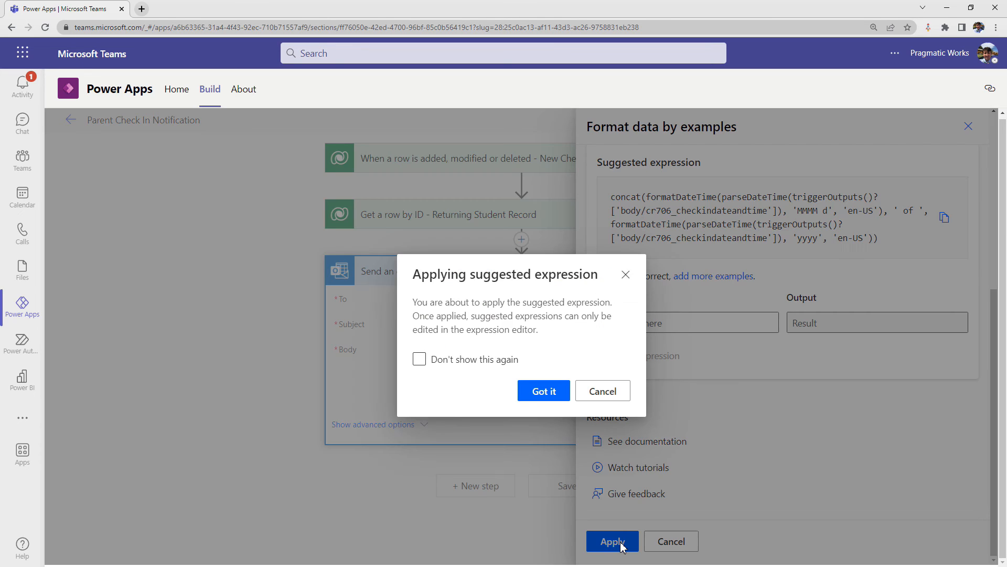
{"action": "left_click", "coordinate": [546, 392]}
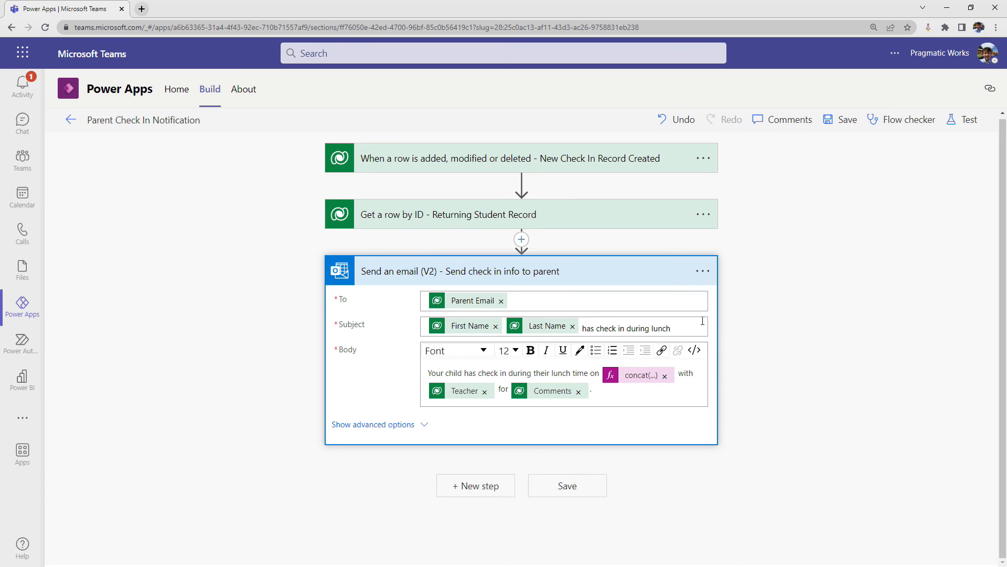
{"action": "left_click", "coordinate": [703, 271]}
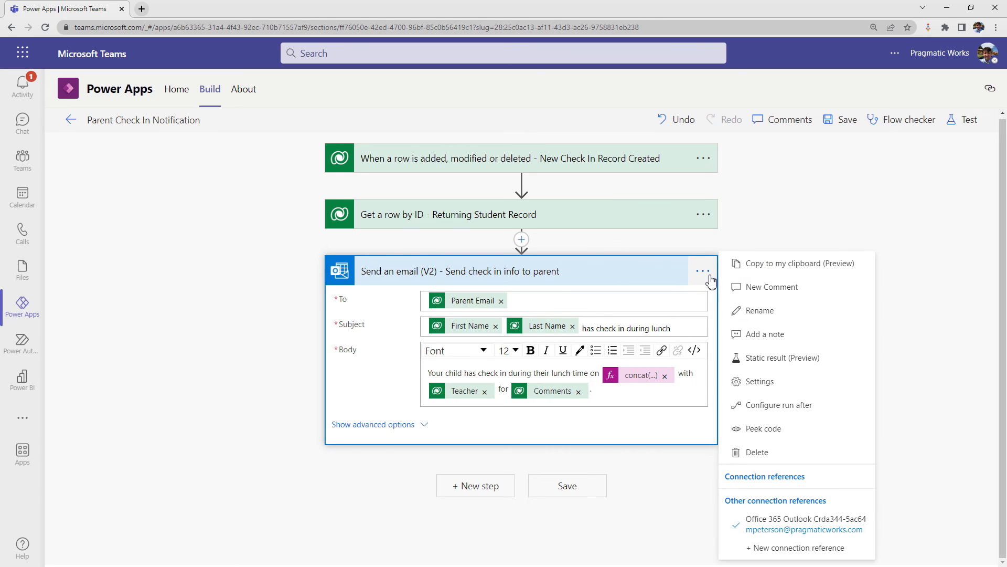
{"action": "left_click", "coordinate": [770, 339]}
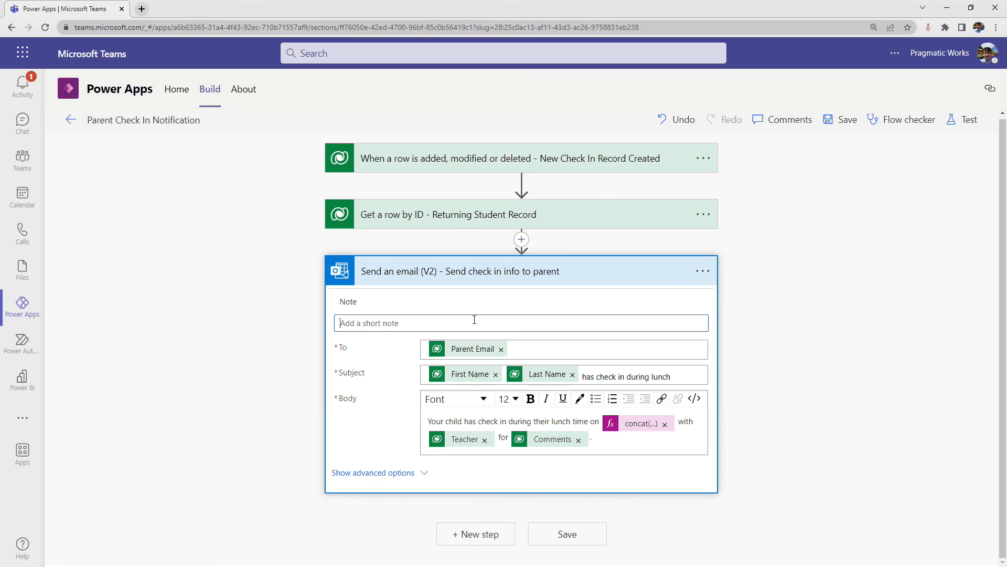
{"action": "type", "text": "2023-07-06T12:09:30Z"}
{"action": "key", "text": "ctrl+z"}
- Inspect the full concat date expression in the email body and the expression editor
{"action": "left_click", "coordinate": [626, 428]}
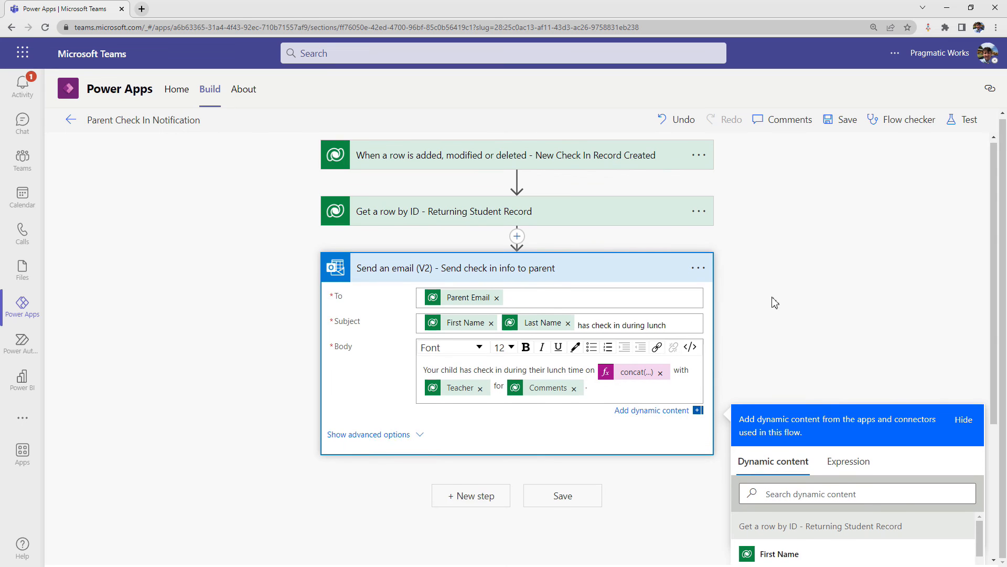
{"action": "scroll", "coordinate": [772, 299], "scroll_direction": "down", "scroll_amount": 3}
{"action": "left_click", "coordinate": [840, 309]}
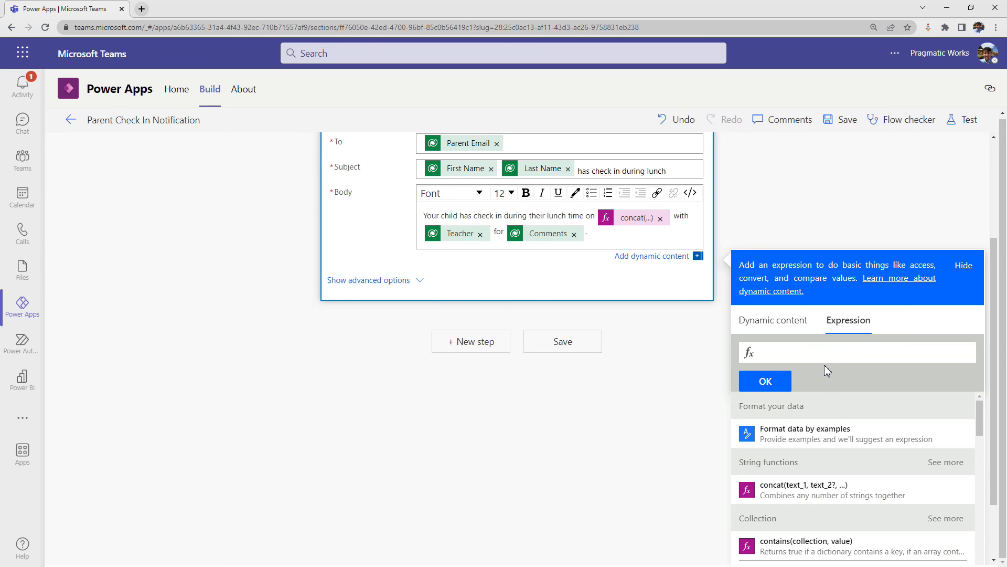
{"action": "scroll", "coordinate": [820, 363], "scroll_direction": "up", "scroll_amount": 2}
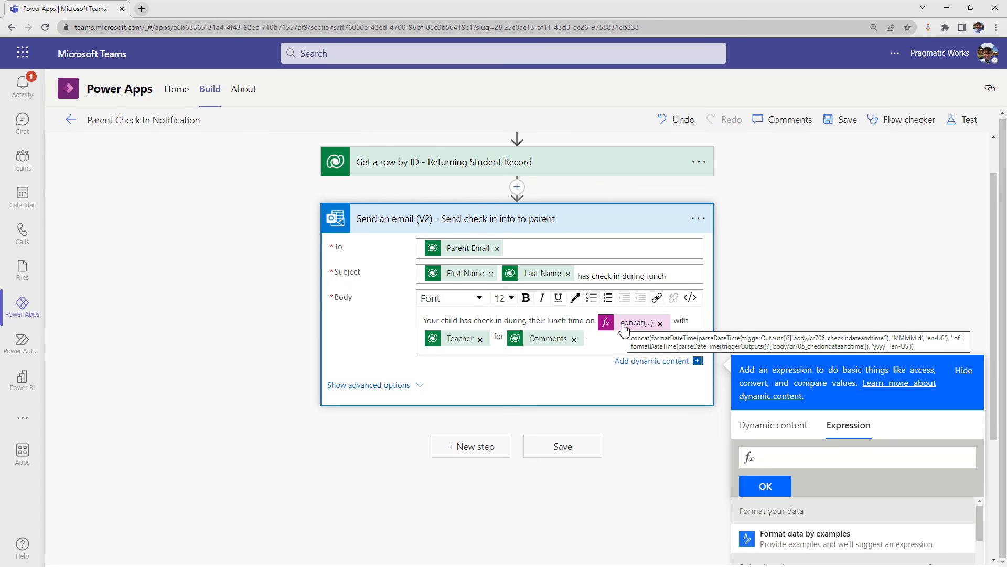
{"action": "left_click", "coordinate": [740, 292]}
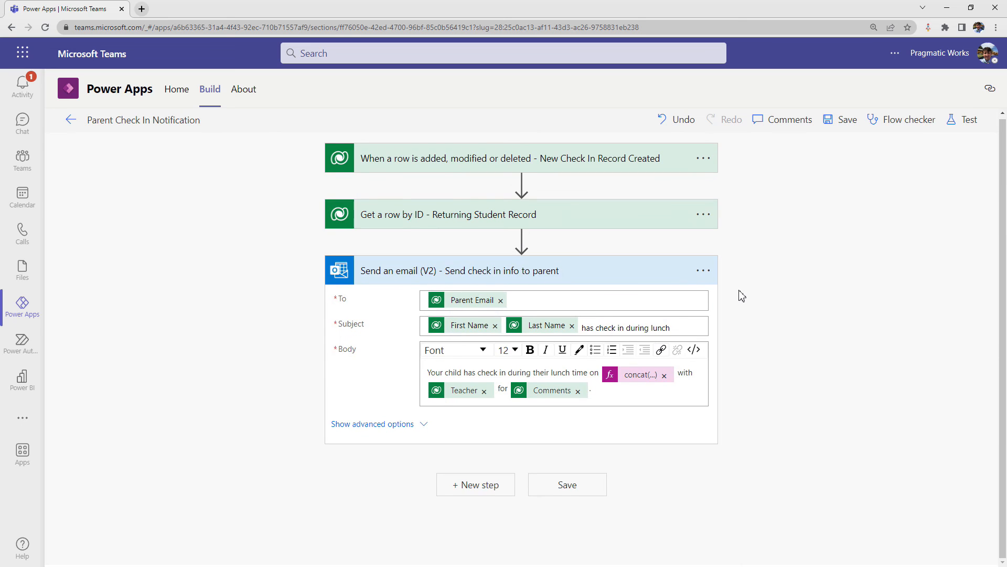
- Save the flow and test it automatically with the recently used trigger from the previous successful run
{"action": "left_click", "coordinate": [845, 122]}
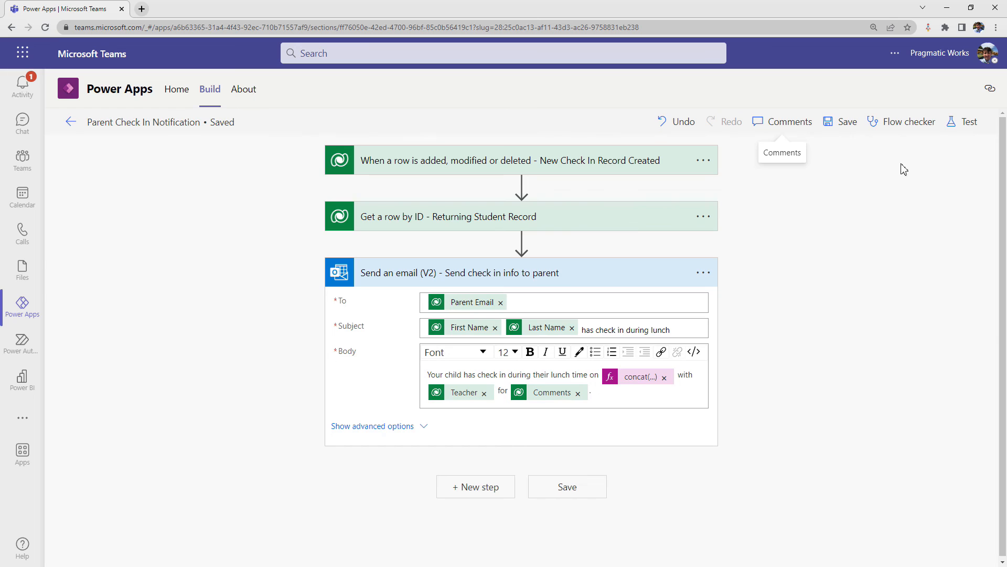
{"action": "left_click", "coordinate": [969, 126]}
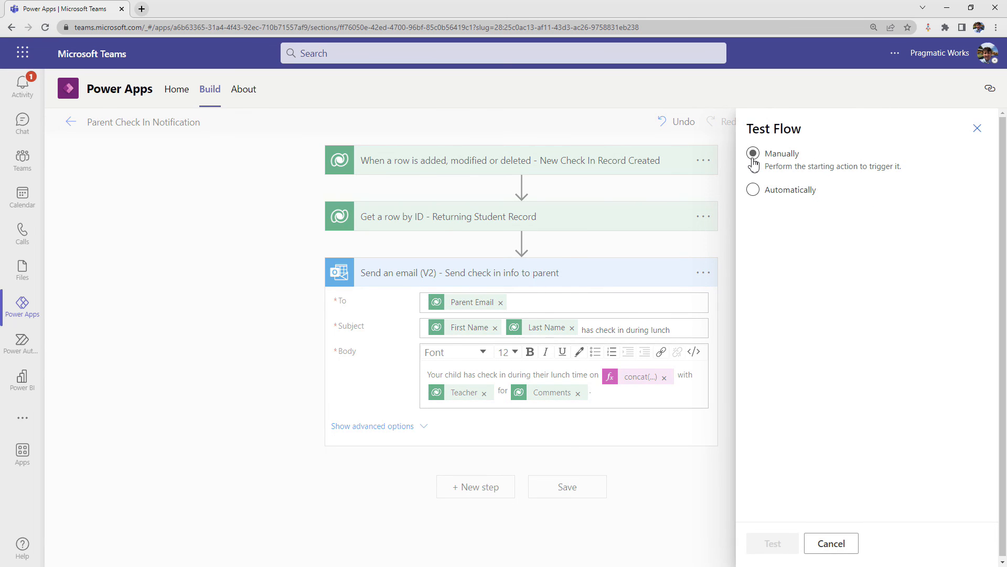
{"action": "left_click", "coordinate": [754, 156]}
{"action": "left_click", "coordinate": [754, 190]}
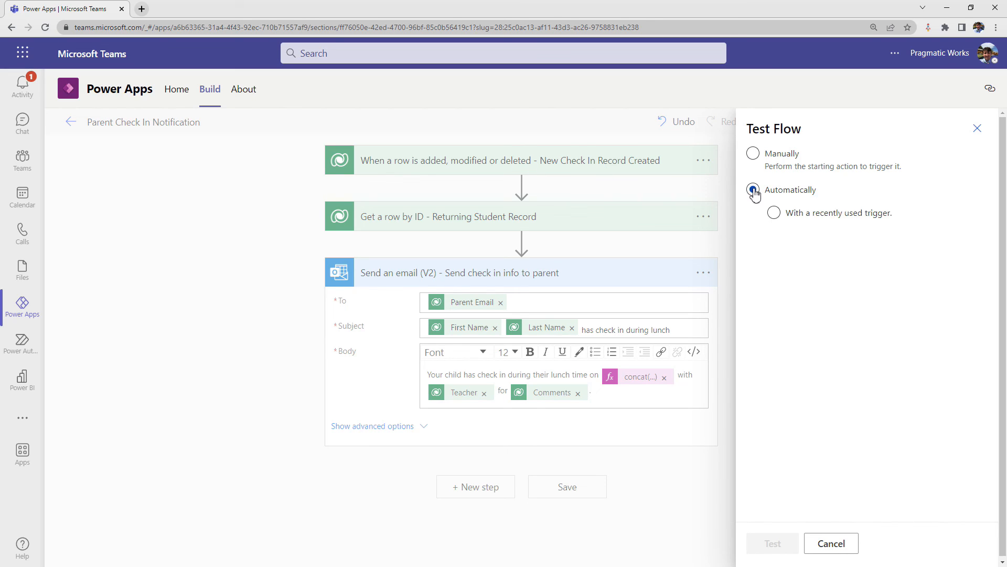
{"action": "left_click", "coordinate": [775, 213]}
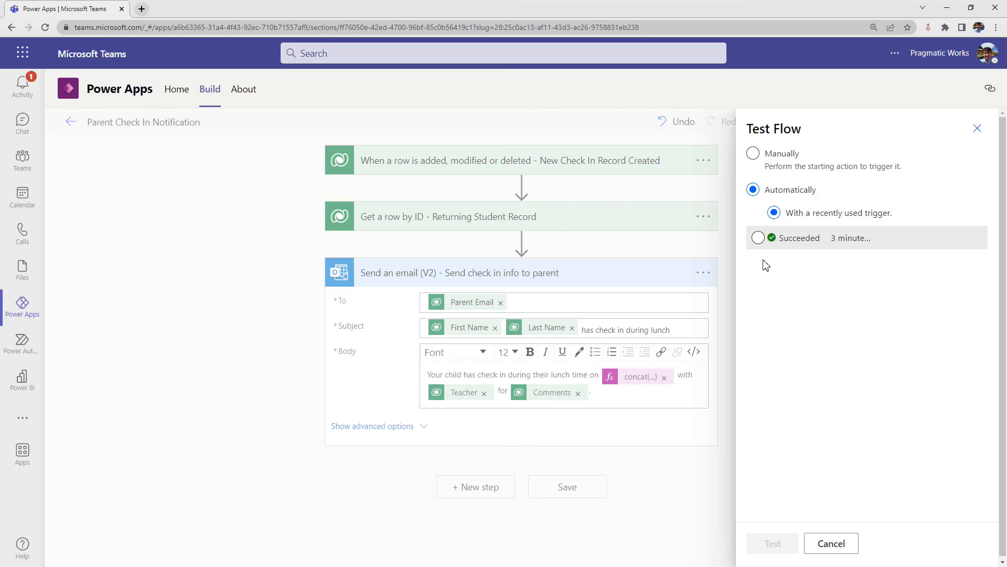
{"action": "left_click", "coordinate": [758, 238]}
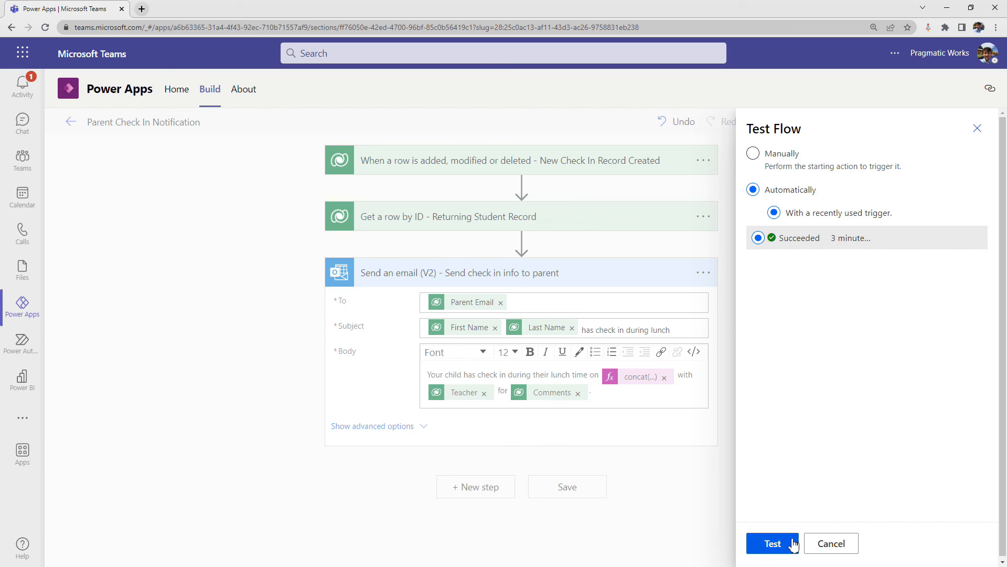
{"action": "left_click", "coordinate": [774, 543]}
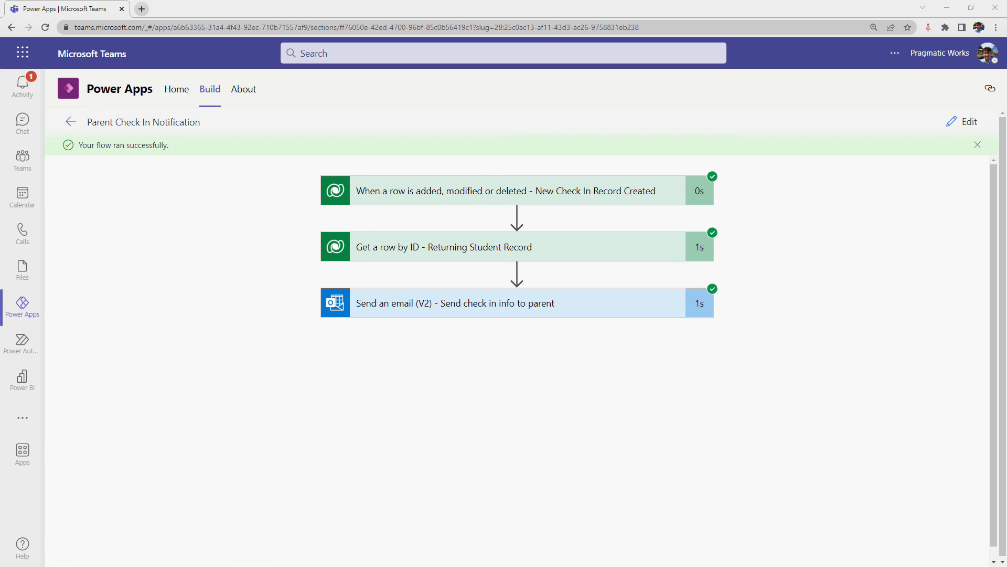
- Bring up the new check-in email at full size and check the date format in its body
{"action": "left_click_drag", "start_coordinate": [1, 176], "coordinate": [779, 58]}
{"action": "left_click", "coordinate": [848, 62]}
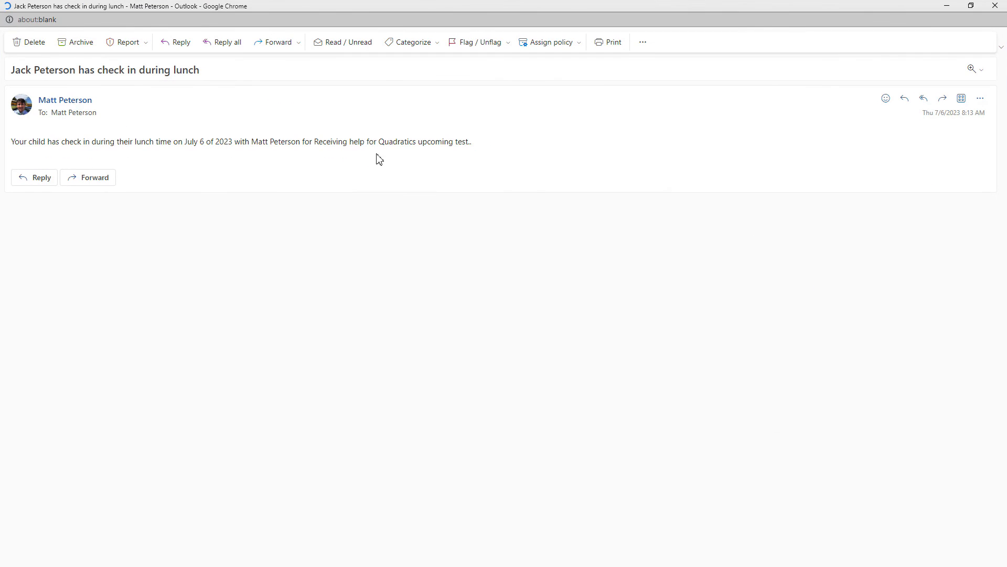